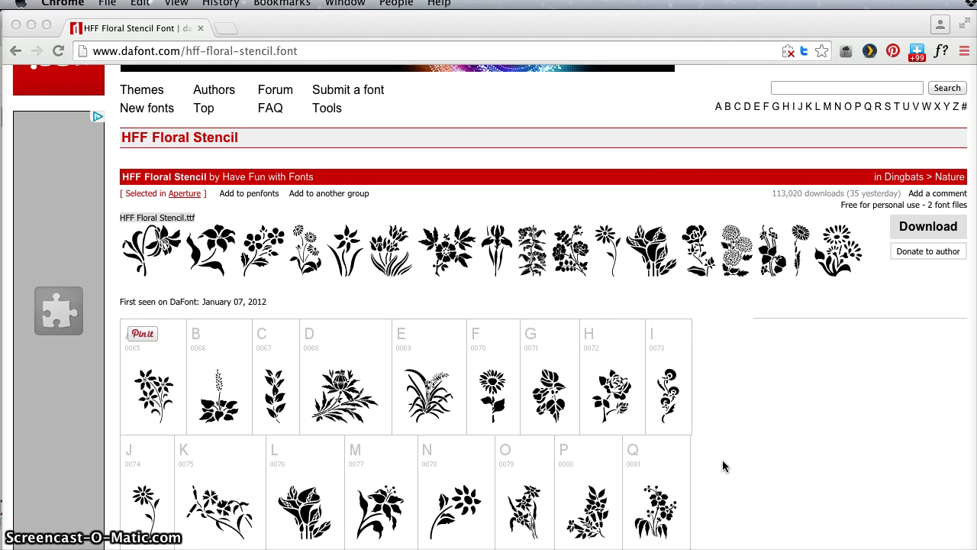
# - Browse the HFF Floral Stencil glyphs on DaFont, pick the lowercase h flower, and return to the Inkscape card
pyautogui.scroll(3, 723, 461)
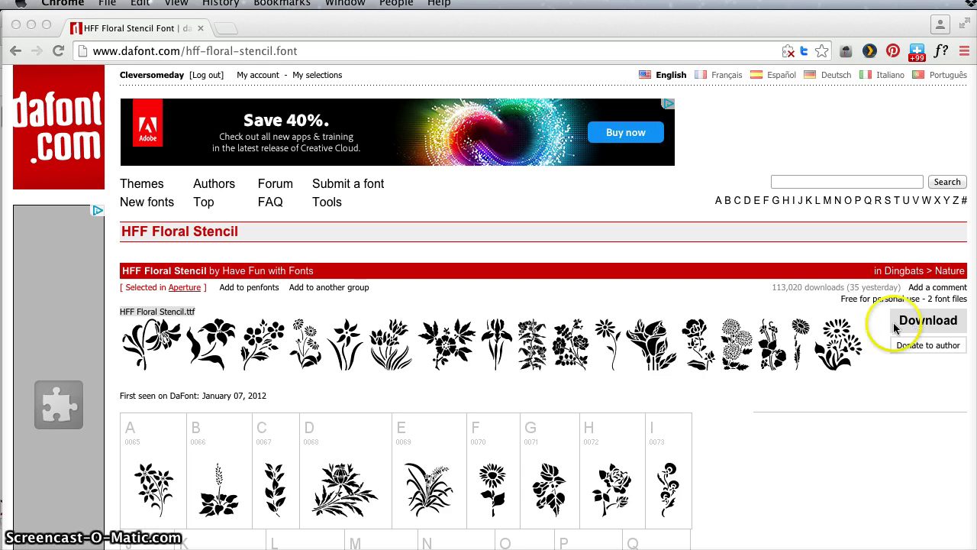
pyautogui.scroll(-1, 737, 410)
pyautogui.scroll(-5, 738, 414)
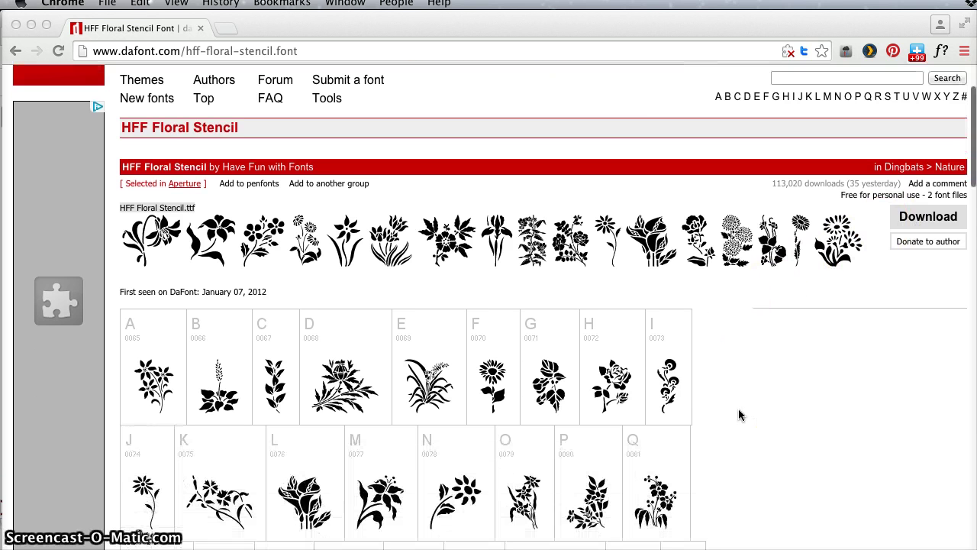
pyautogui.scroll(-3, 738, 415)
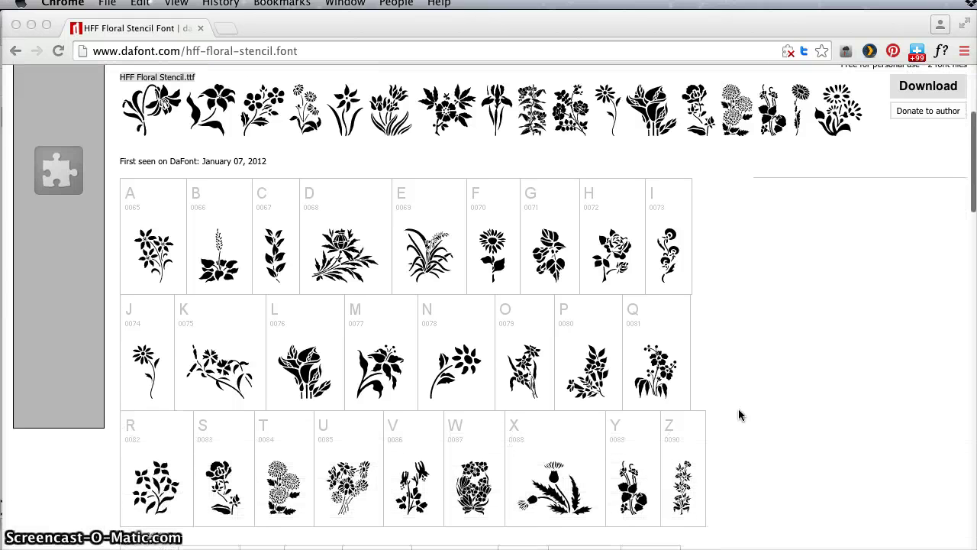
pyautogui.scroll(-4, 738, 414)
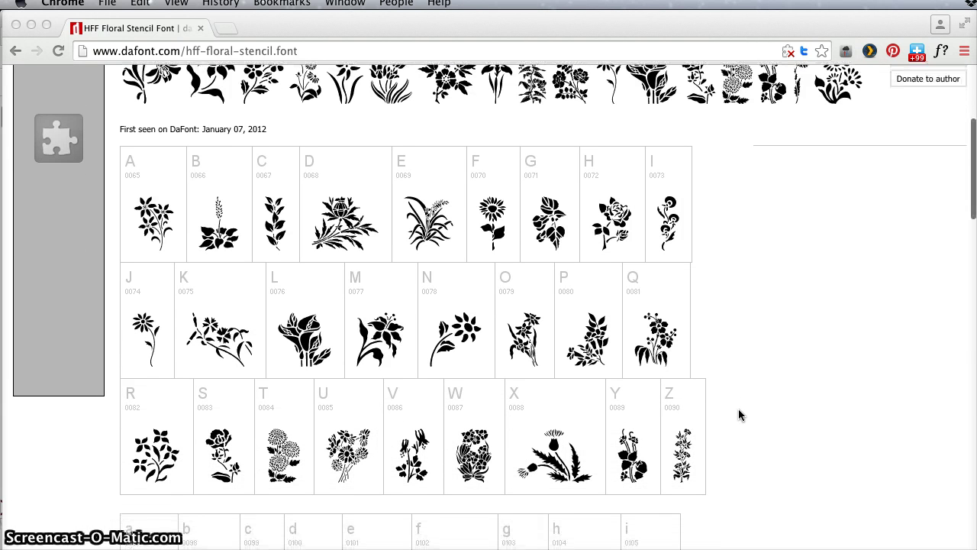
pyautogui.scroll(-3, 738, 414)
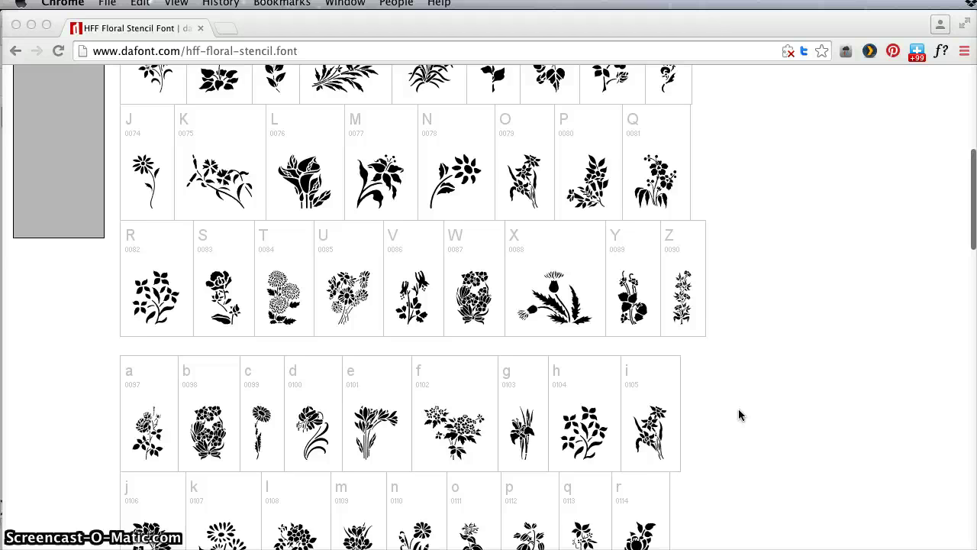
pyautogui.click(603, 404)
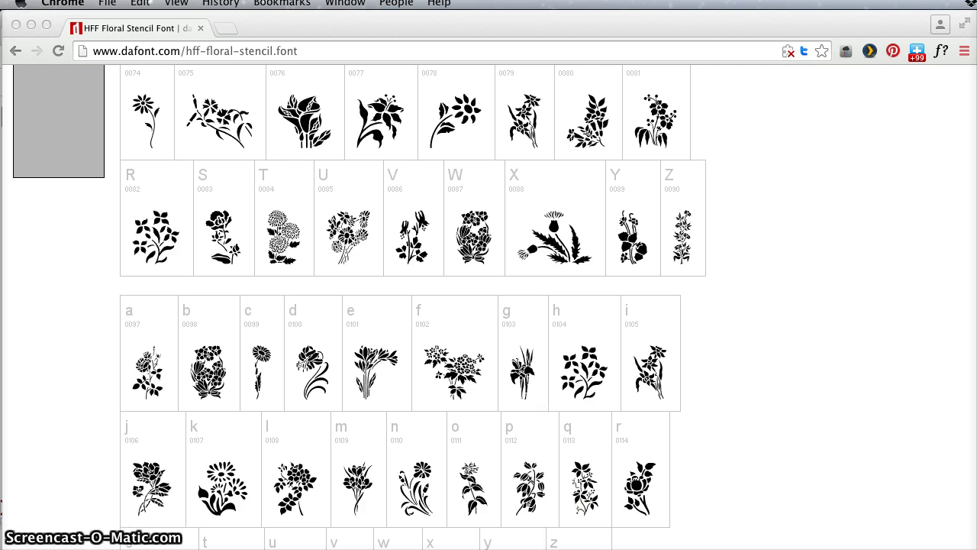
pyautogui.press('super+Tab')
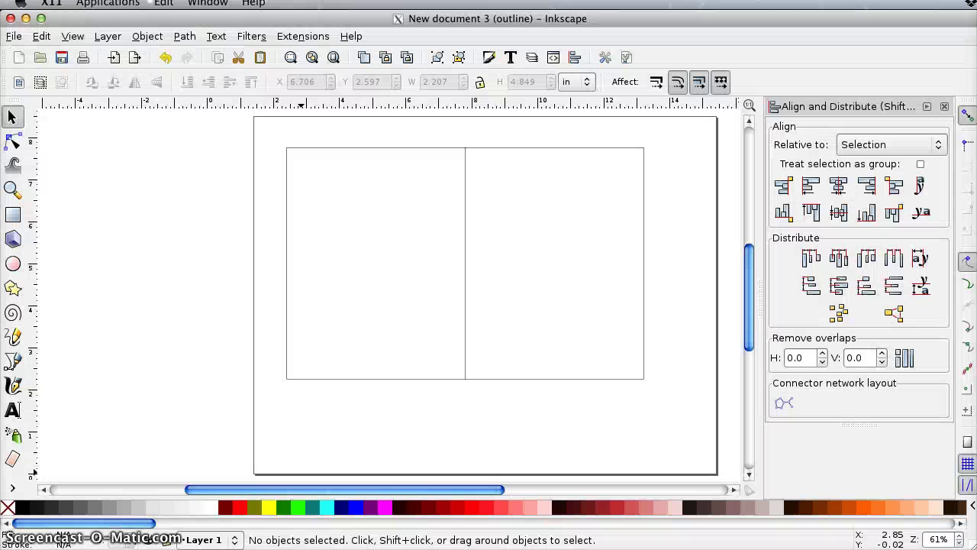
pyautogui.click(340, 381)
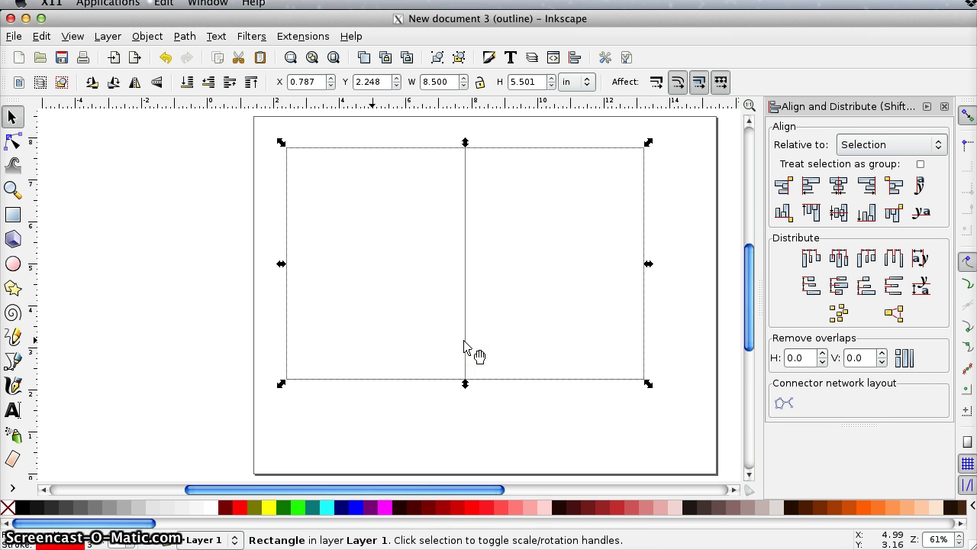
pyautogui.moveTo(465, 377); pyautogui.dragTo(474, 409)
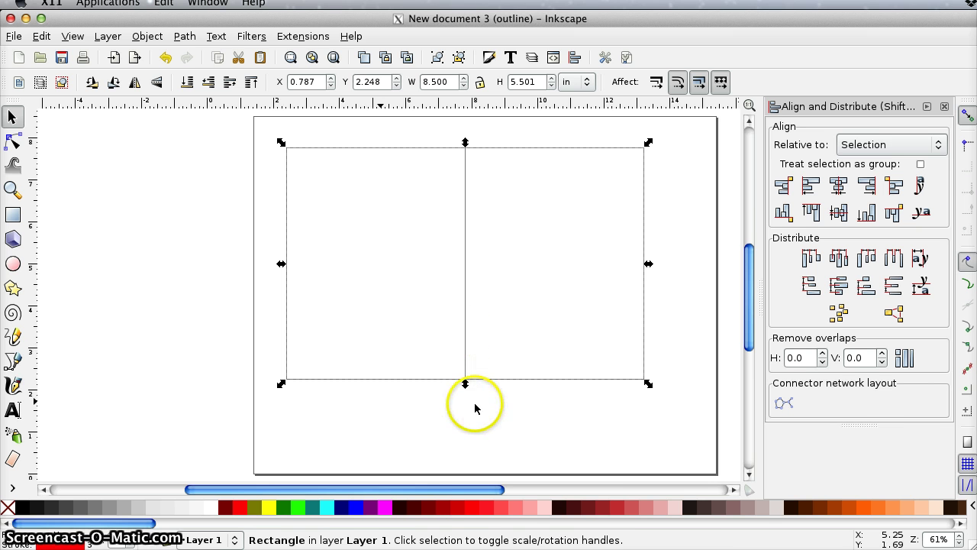
pyautogui.click(474, 408)
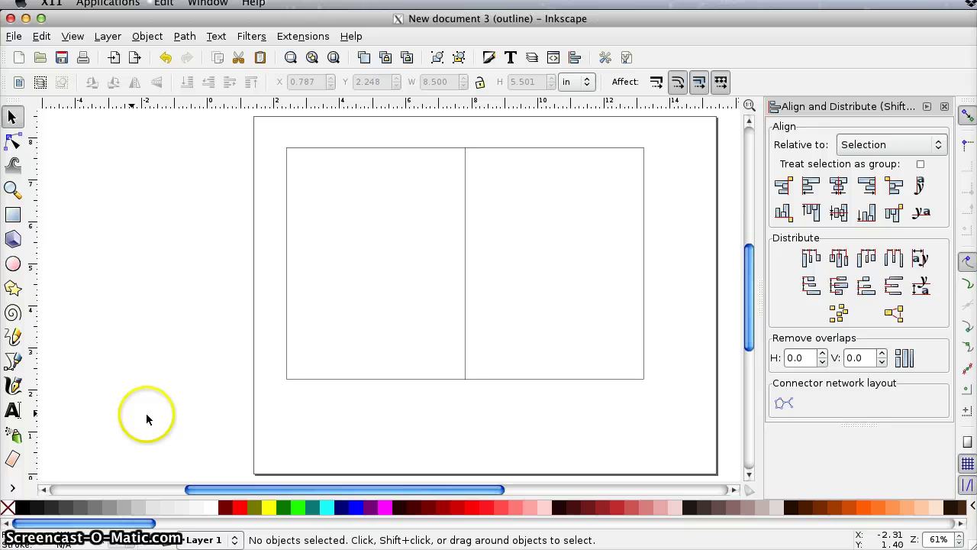
# - Type an 'h' as text on the card's right panel
pyautogui.click(12, 410)
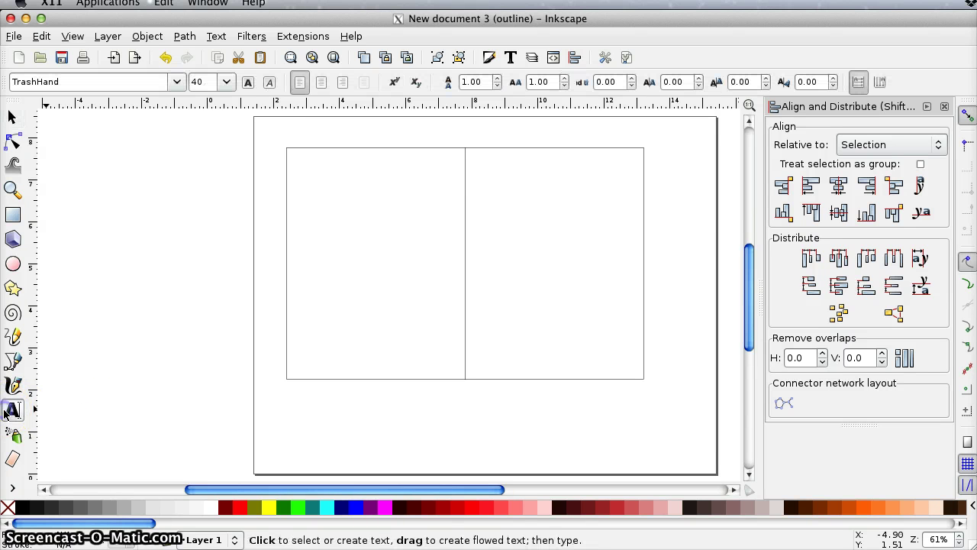
pyautogui.click(528, 256)
pyautogui.write('h')
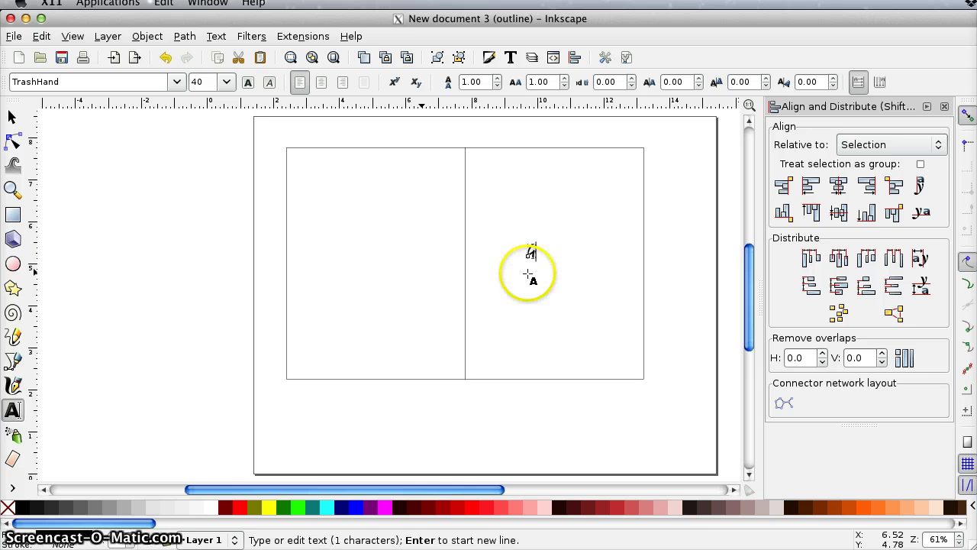
# - Set the h to HFF Floral Stencil and enlarge it to about 1.76 × 3.87 in
pyautogui.doubleClick(529, 252)
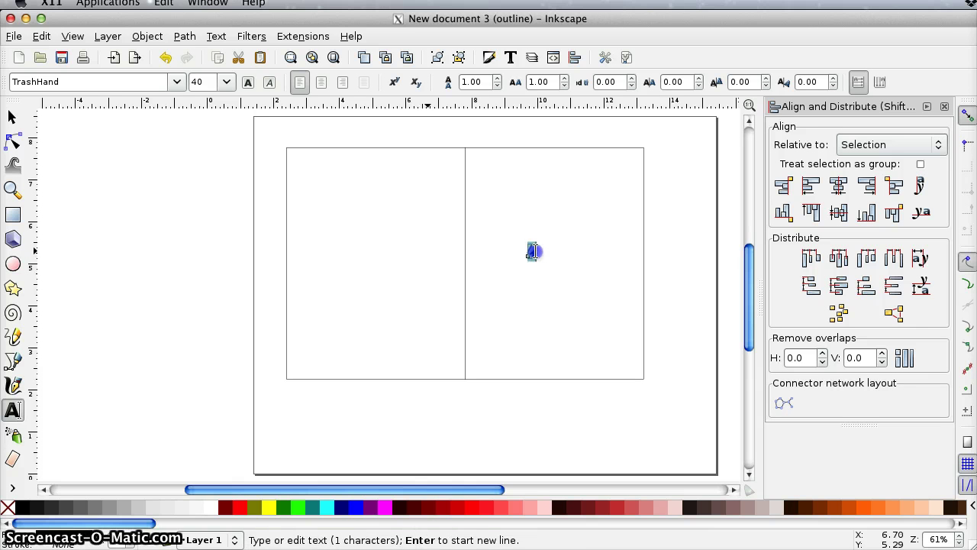
pyautogui.moveTo(97, 85); pyautogui.dragTo(12, 81)
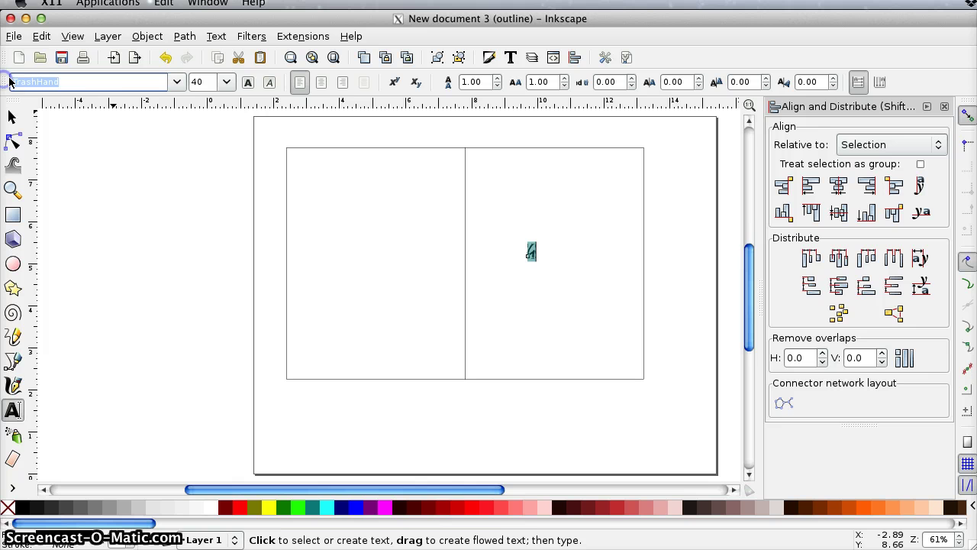
pyautogui.write('a')
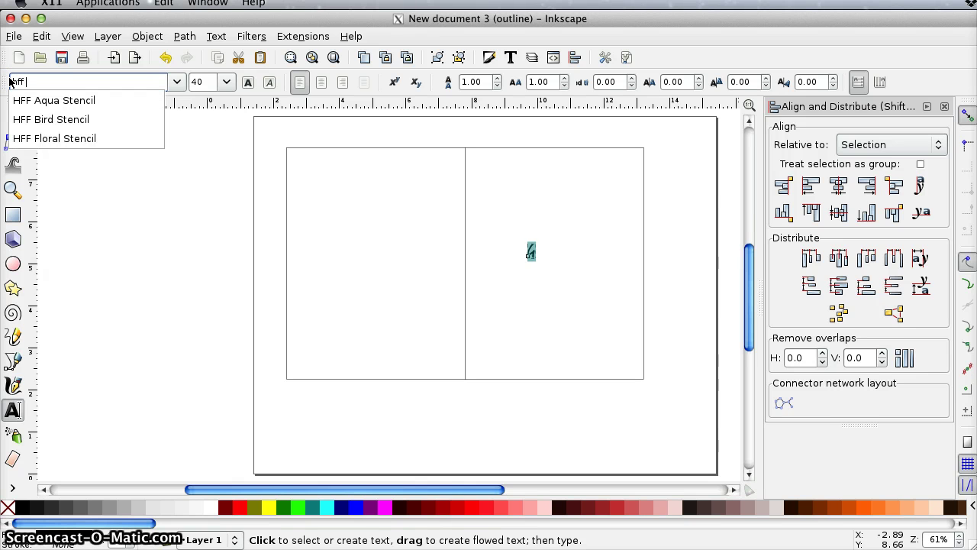
pyautogui.click(38, 138)
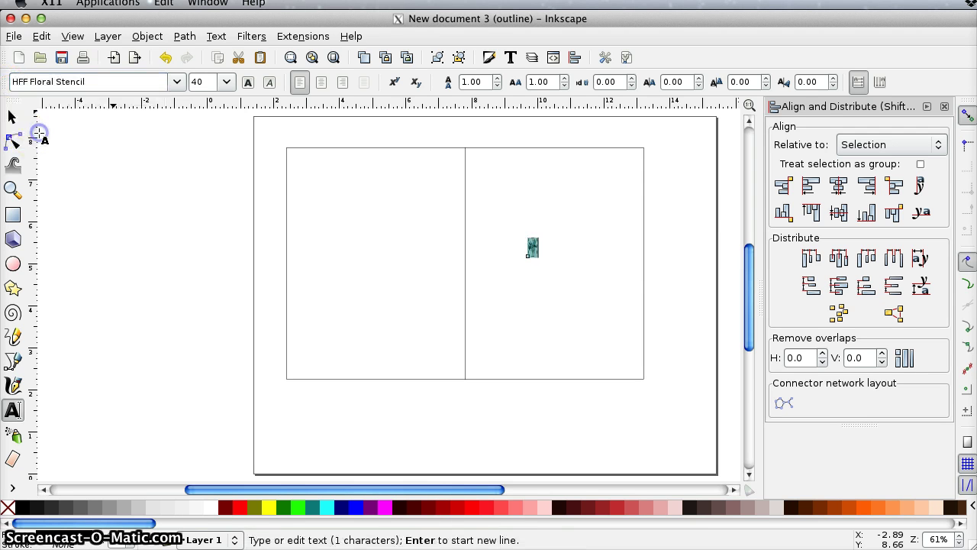
pyautogui.click(11, 116)
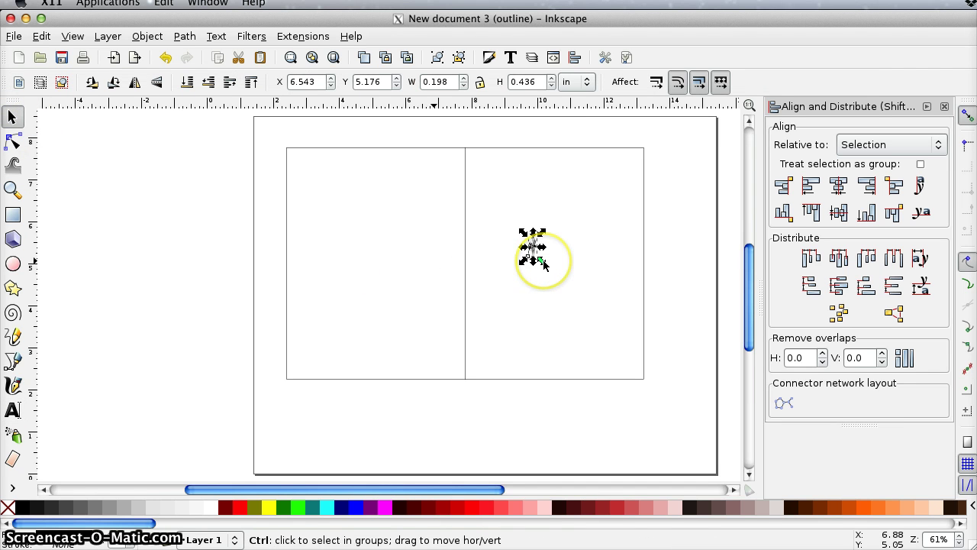
pyautogui.moveTo(543, 260); pyautogui.dragTo(638, 410)
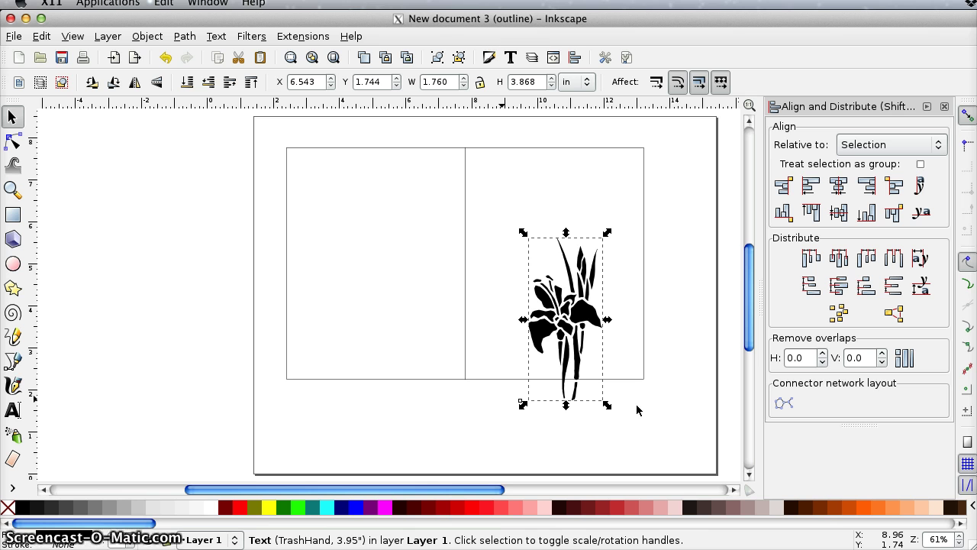
pyautogui.press('ctrl')
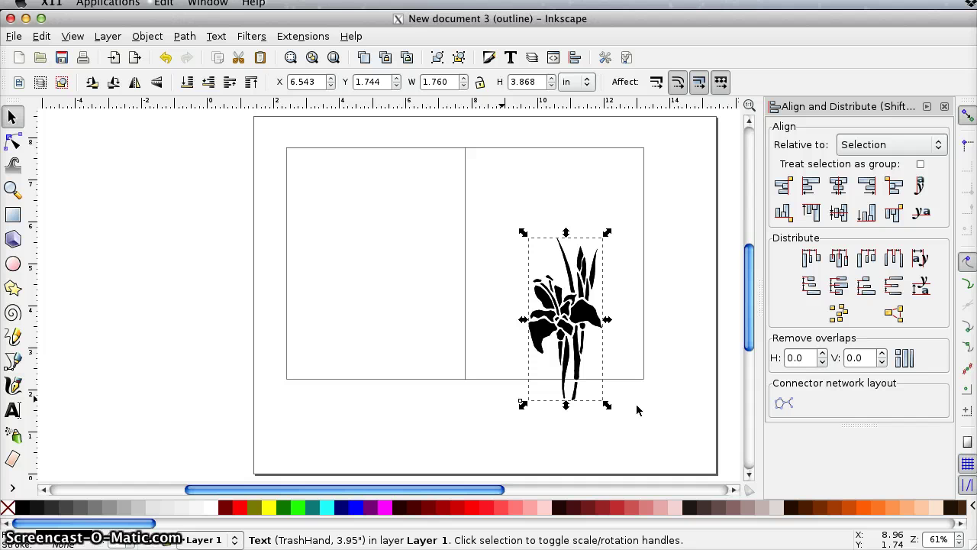
pyautogui.moveTo(578, 336); pyautogui.dragTo(649, 319)
pyautogui.hotkey('ctrl', 'z')
# - Give the iris a Dynamic Offset outline set just outside its petals and stem
pyautogui.click(184, 38)
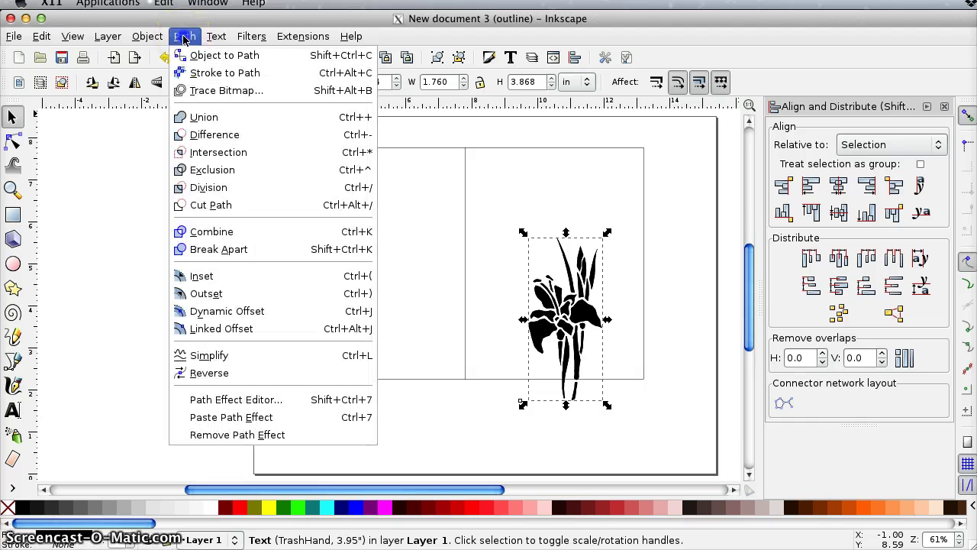
pyautogui.click(258, 310)
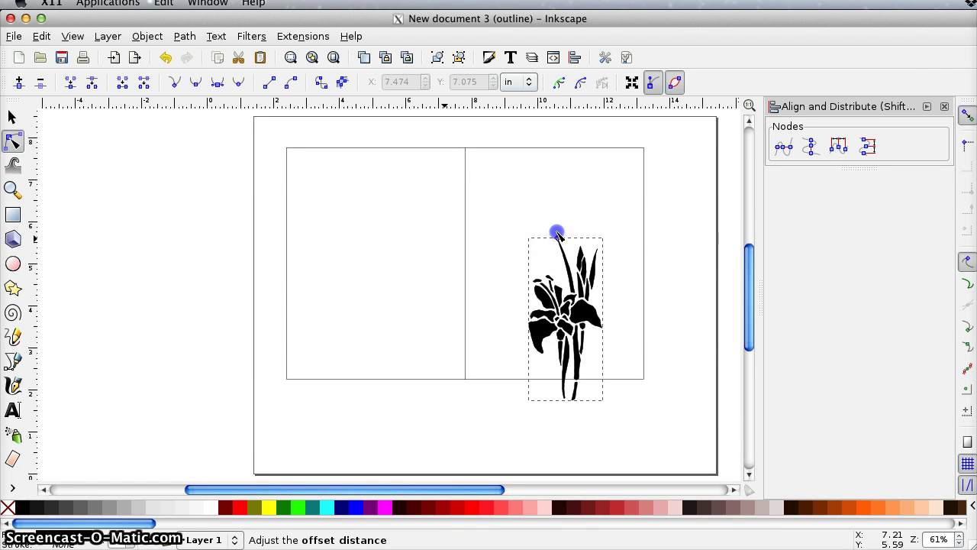
pyautogui.moveTo(556, 233)
pyautogui.mouseDown()
pyautogui.moveTo(556, 212)
pyautogui.moveTo(557, 233)
pyautogui.mouseUp()
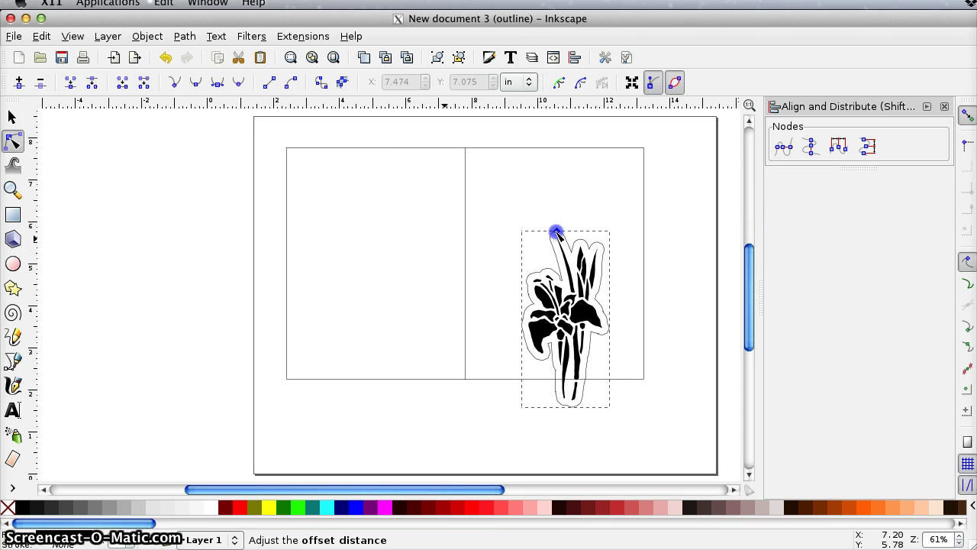
pyautogui.moveTo(556, 233); pyautogui.dragTo(556, 231)
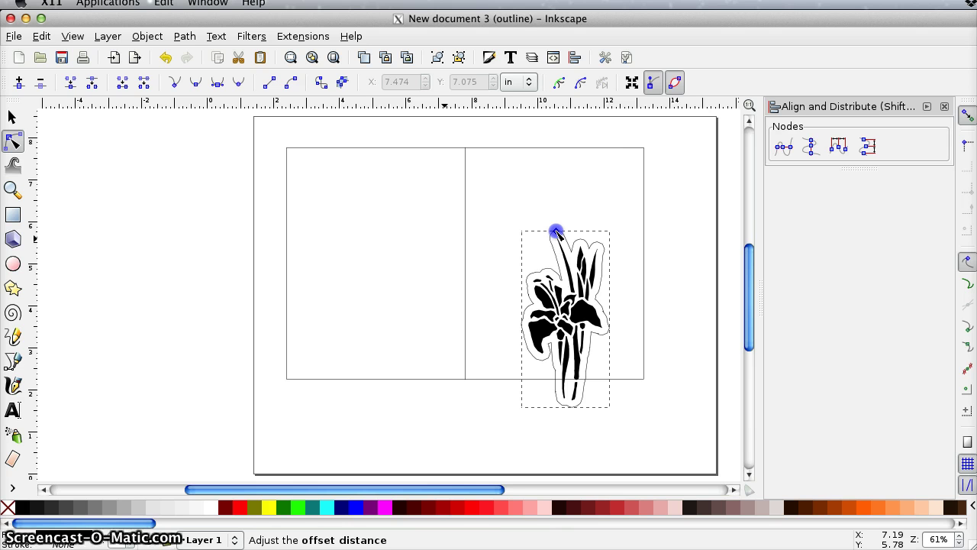
pyautogui.moveTo(556, 232); pyautogui.dragTo(557, 232)
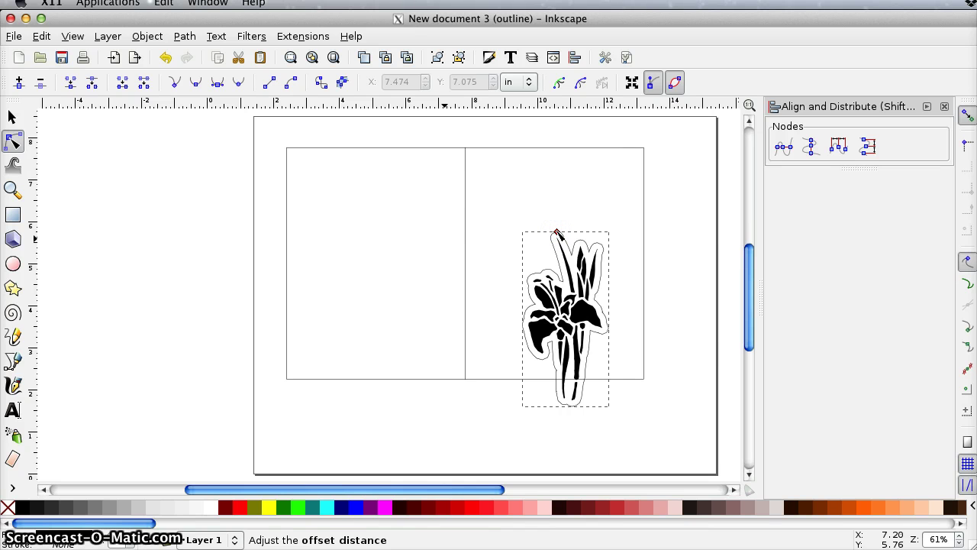
# - Convert the offset outline to a path and group it with the iris (2.054 × 4.162 in)
pyautogui.click(183, 37)
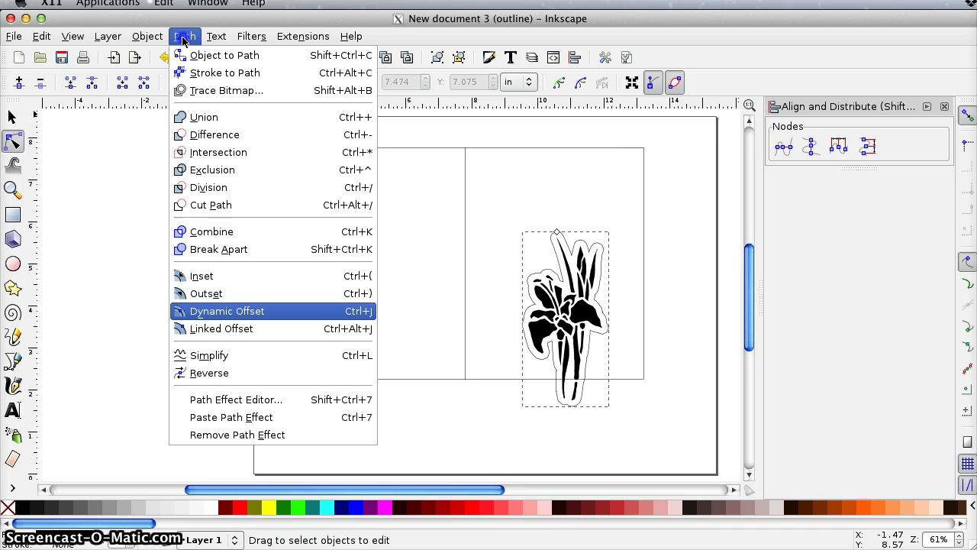
pyautogui.click(181, 56)
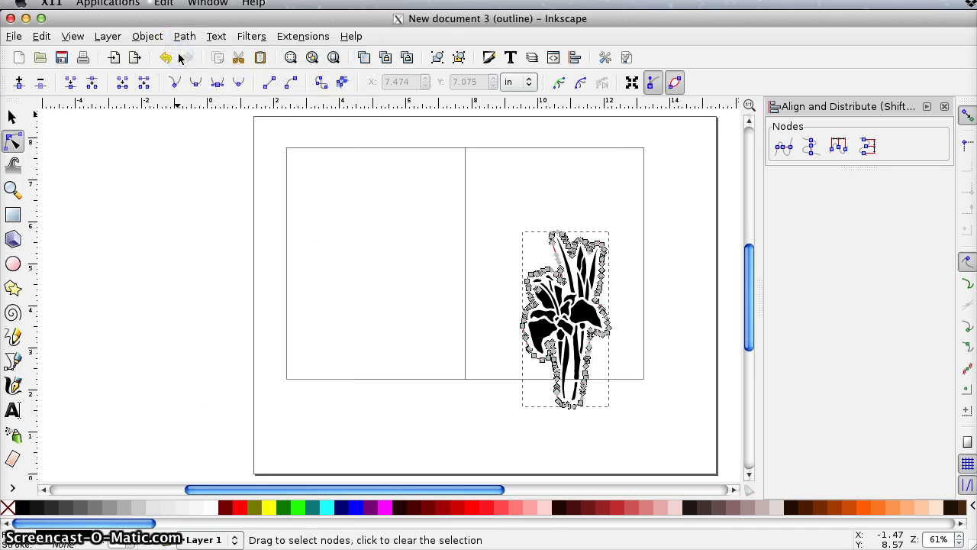
pyautogui.click(12, 118)
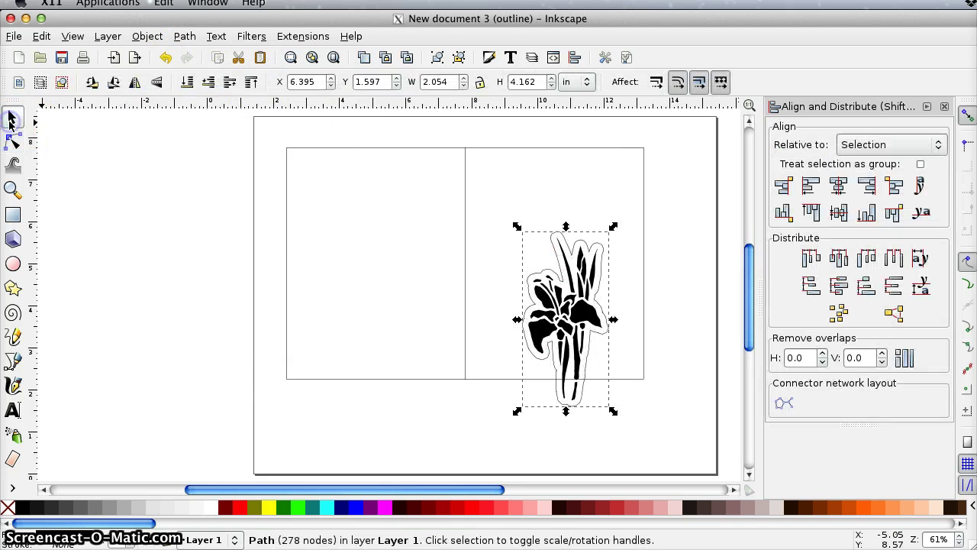
pyautogui.keyDown('shift'); pyautogui.click(594, 327); pyautogui.keyUp('shift')
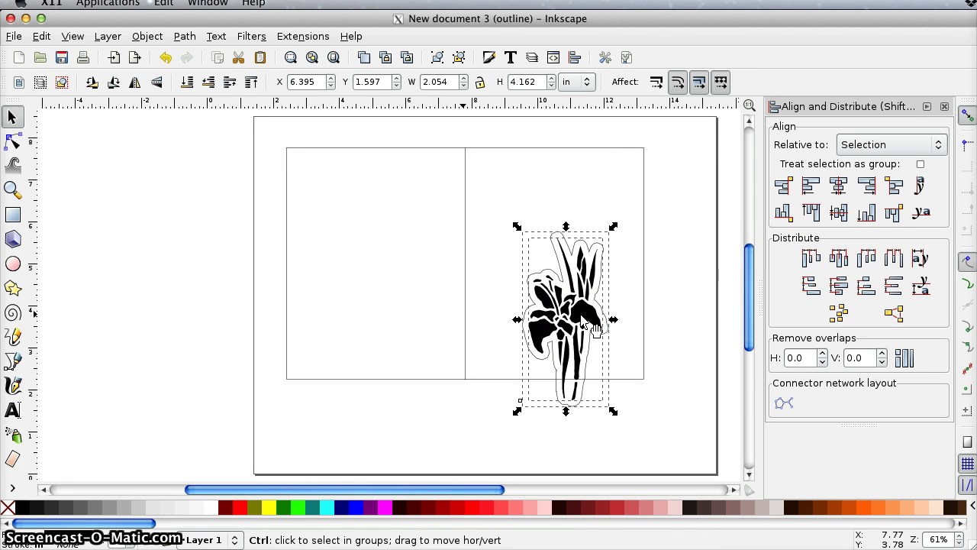
pyautogui.hotkey('ctrl', 'g')
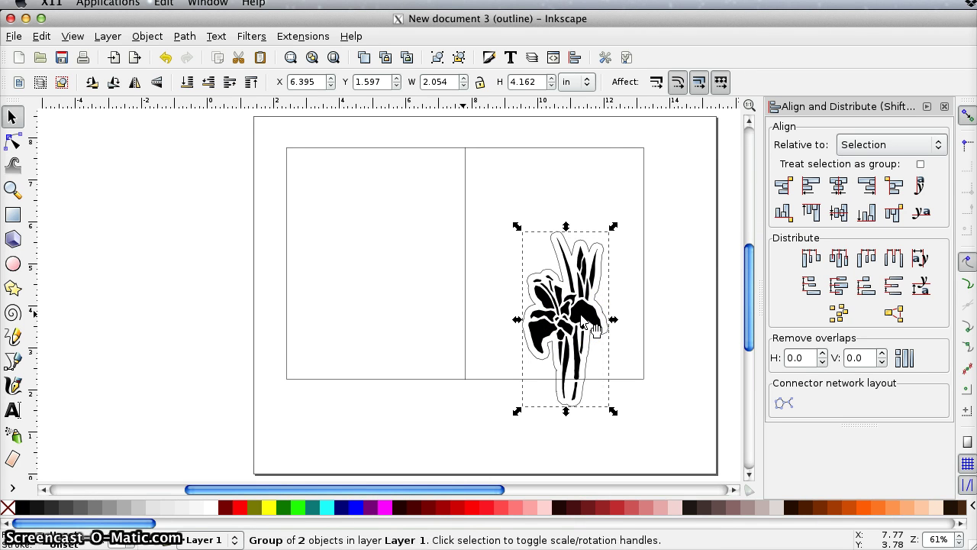
# - Lock proportions, set the iris group height to 5.5 in, and move it into the right panel
pyautogui.click(479, 84)
pyautogui.moveTo(534, 86); pyautogui.dragTo(488, 84)
pyautogui.write('5.5')
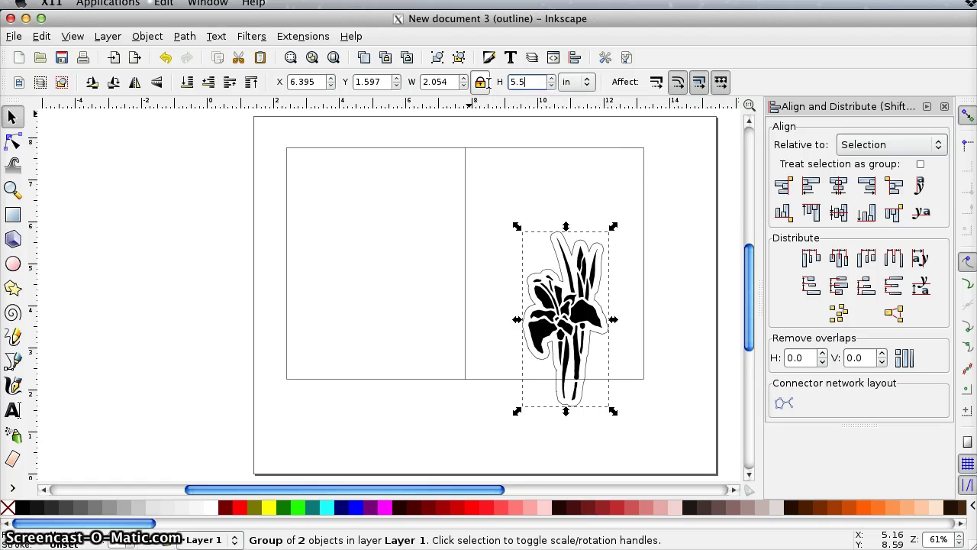
pyautogui.press('Return')
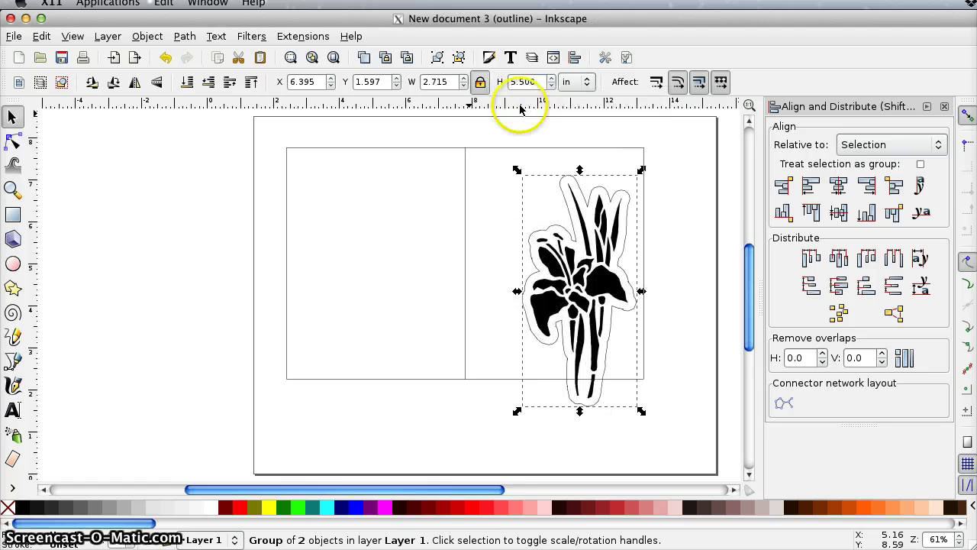
pyautogui.moveTo(594, 281); pyautogui.dragTo(613, 261)
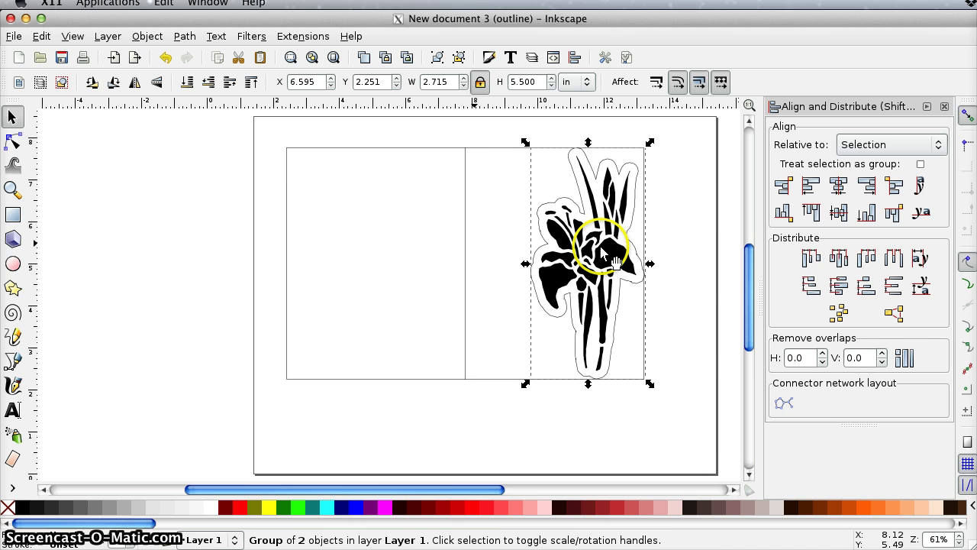
# - Align the iris group flush with the card's right edge, centred vertically, then deselect
pyautogui.keyDown('shift'); pyautogui.click(500, 150); pyautogui.keyUp('shift')
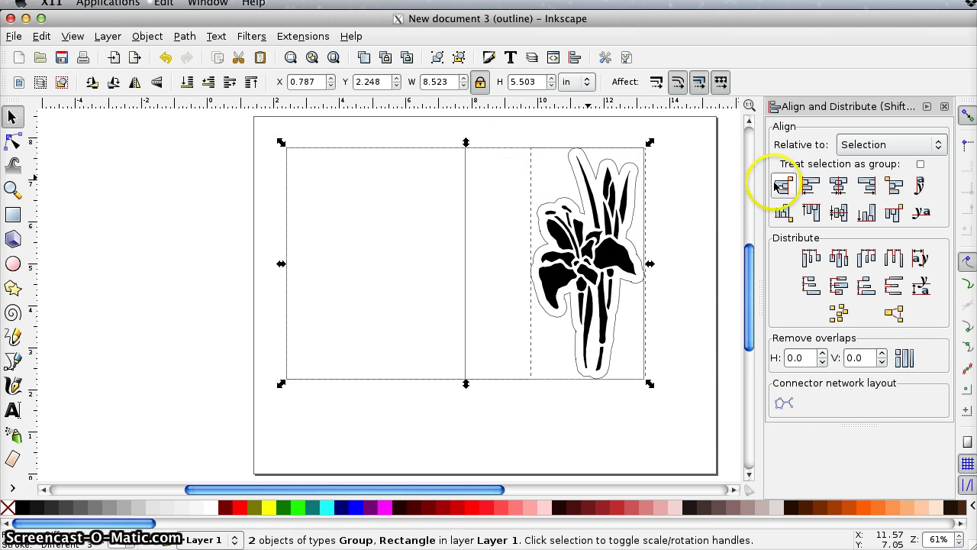
pyautogui.click(864, 188)
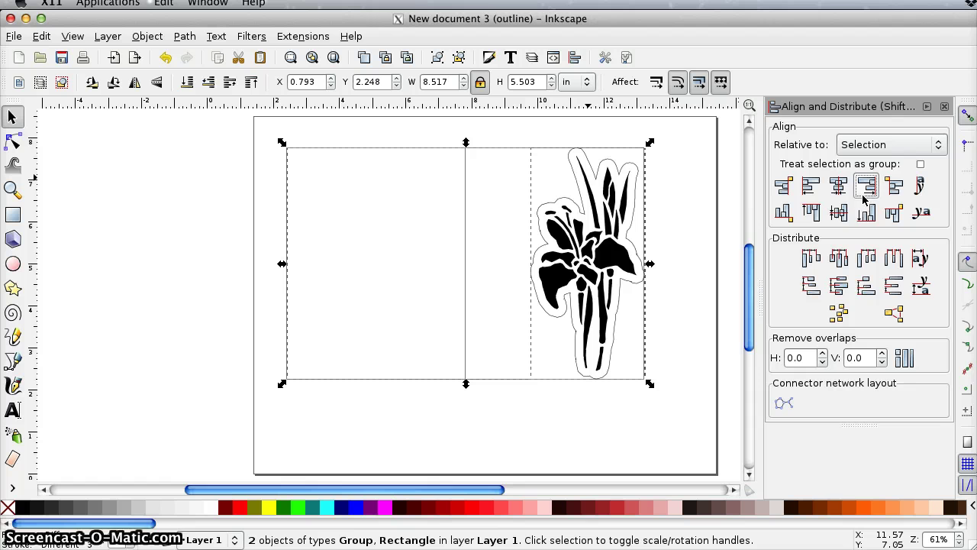
pyautogui.click(840, 214)
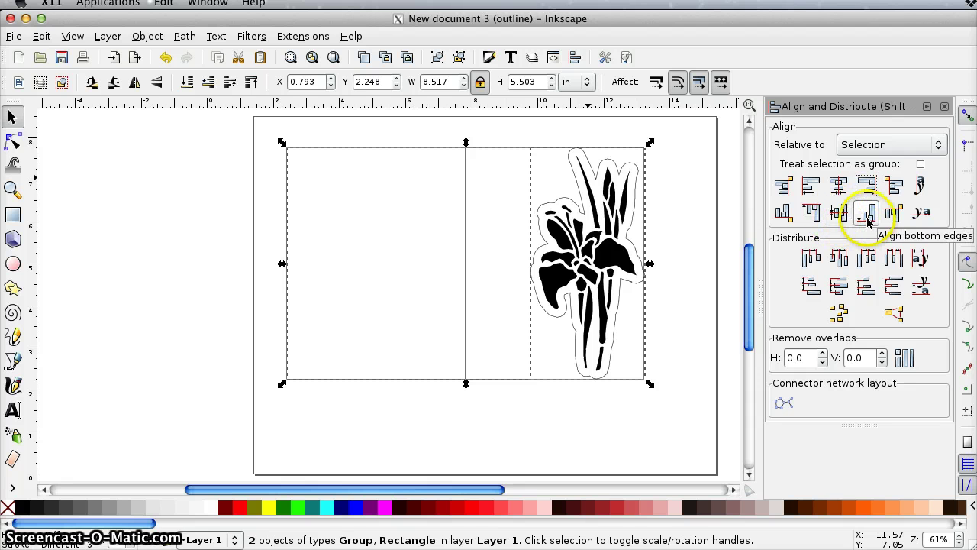
pyautogui.click(838, 212)
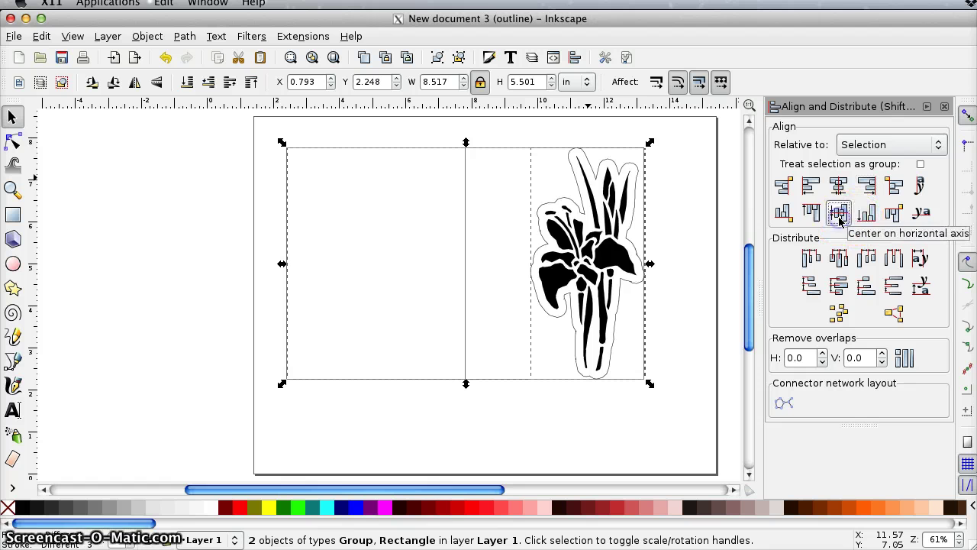
pyautogui.click(662, 231)
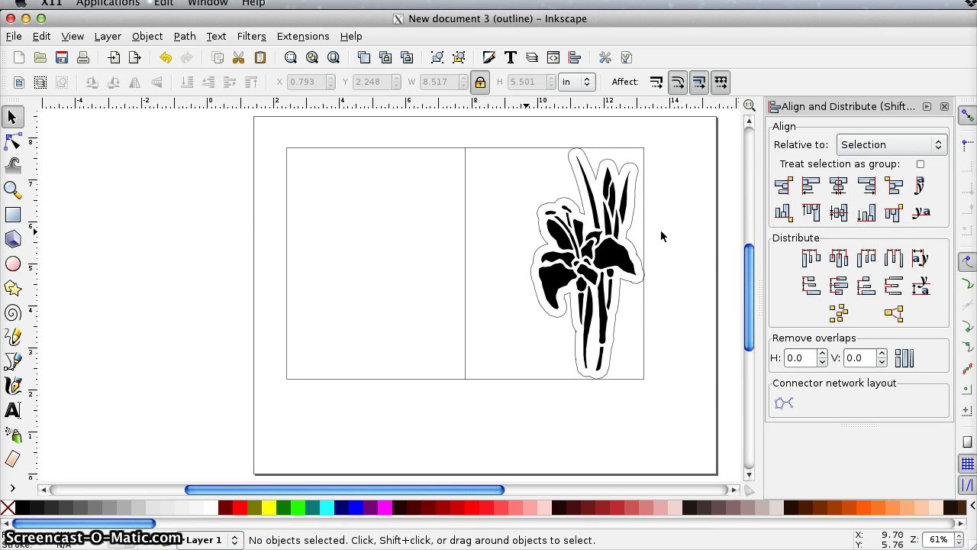
# - Ungroup the iris from its offset outline and deselect
pyautogui.click(615, 255)
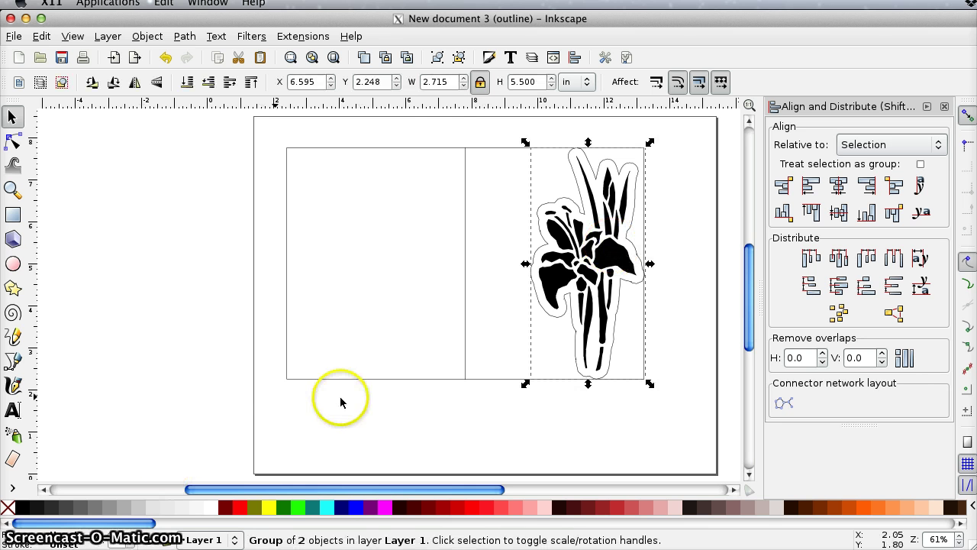
pyautogui.click(458, 58)
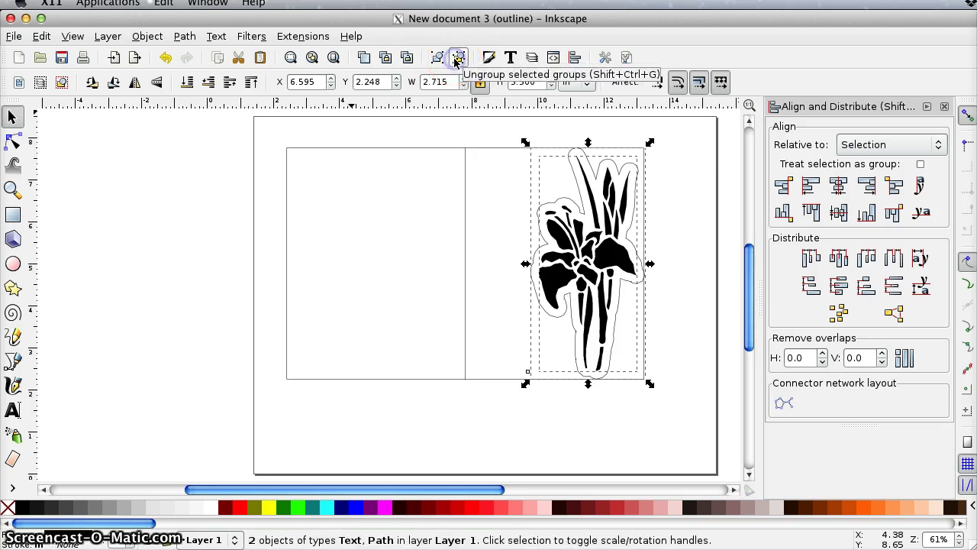
pyautogui.click(660, 196)
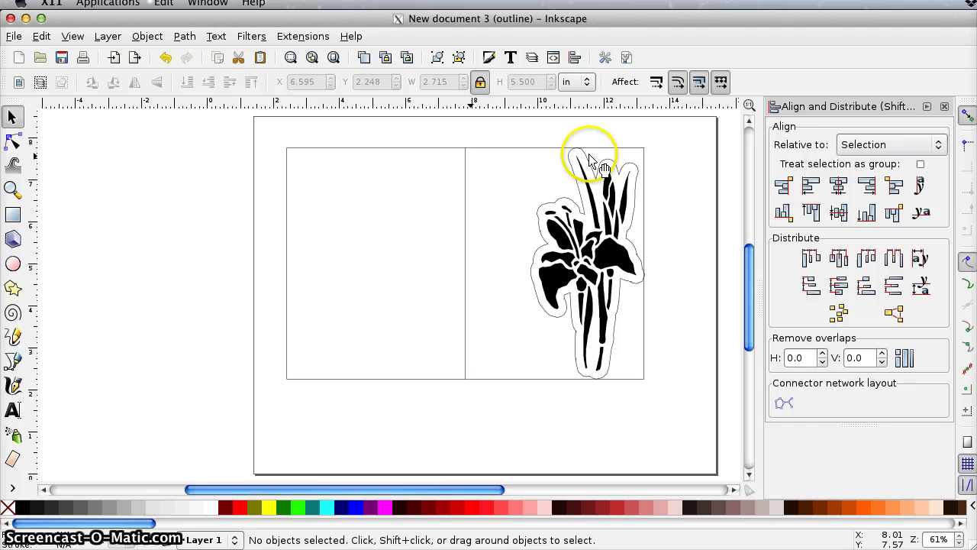
# - Convert the card rectangle into an editable path with Object to Path
pyautogui.click(12, 142)
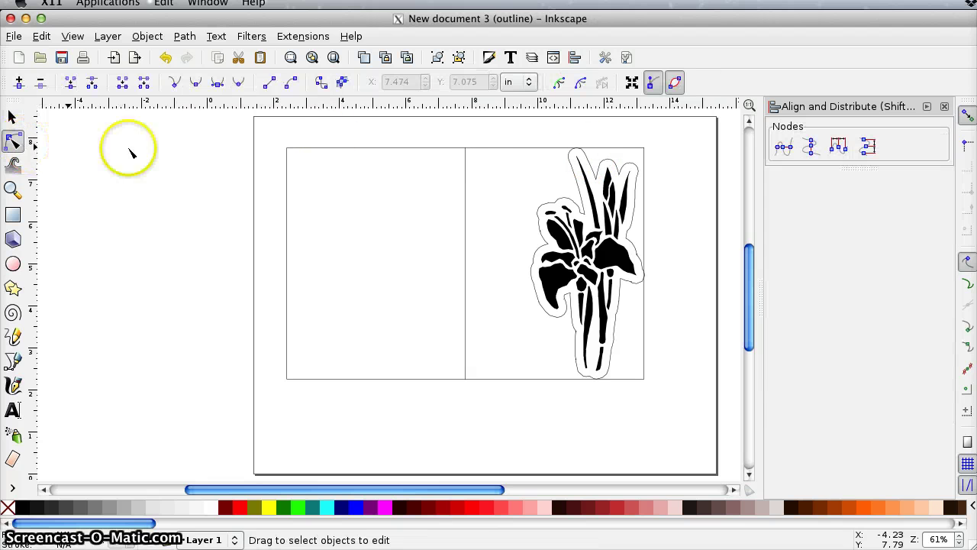
pyautogui.click(522, 151)
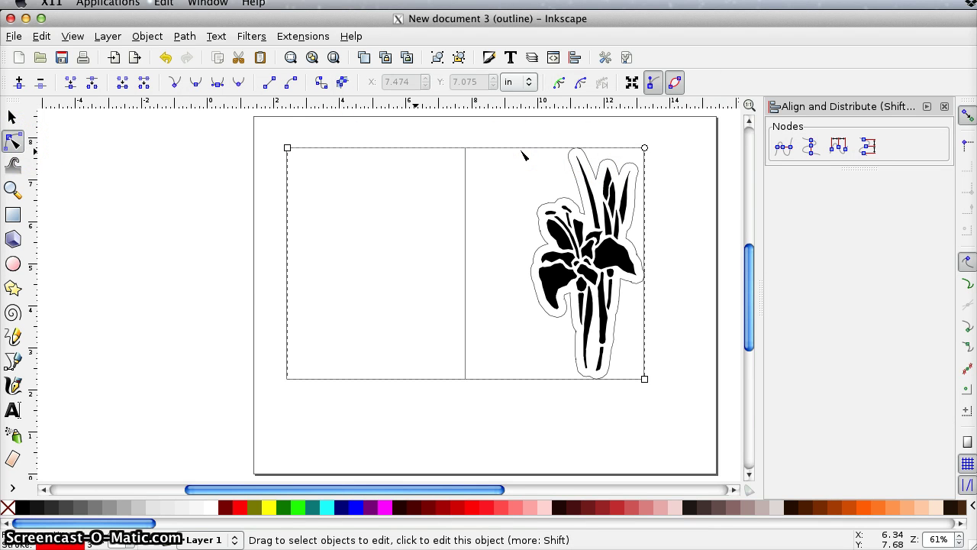
pyautogui.click(186, 36)
pyautogui.click(197, 55)
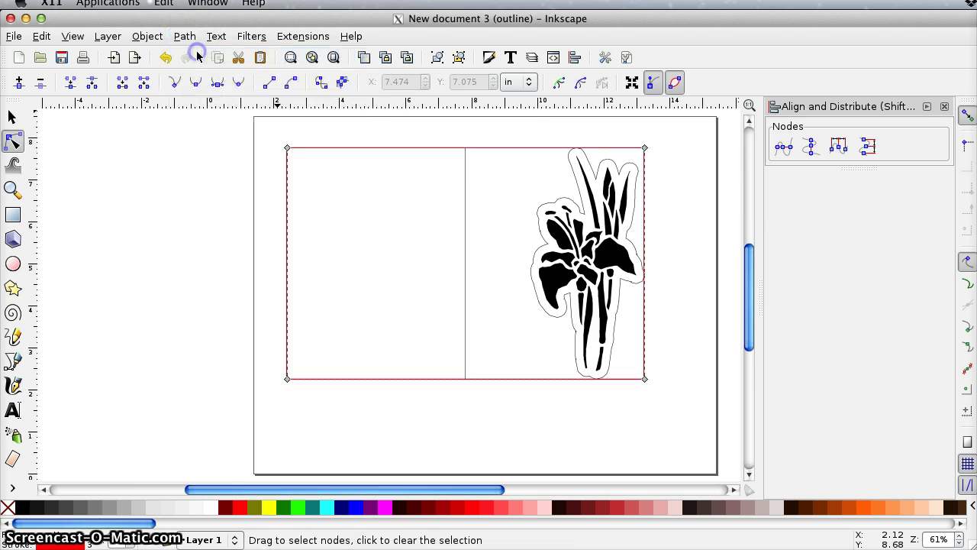
# - Add nodes on the top and bottom edges beside the iris and delete the right-hand corners
pyautogui.doubleClick(576, 148)
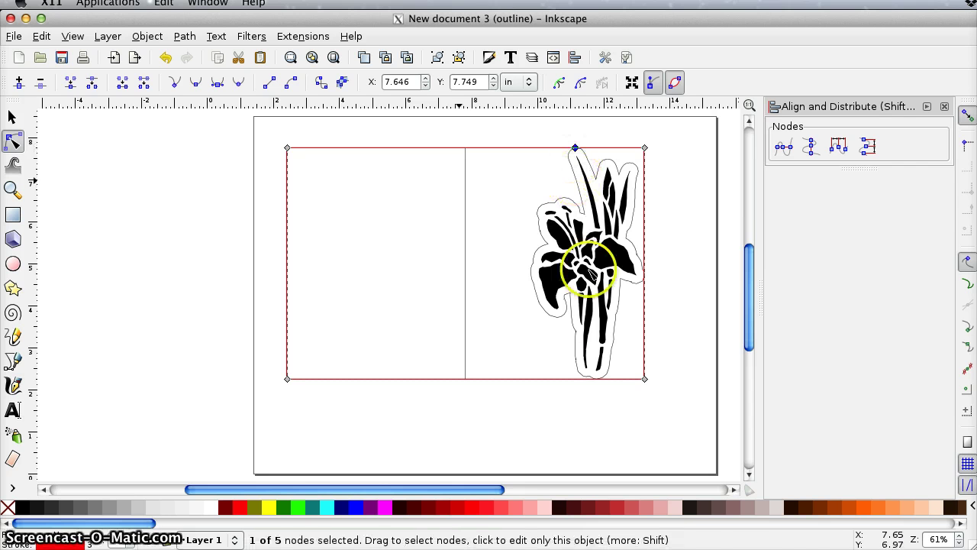
pyautogui.click(600, 380)
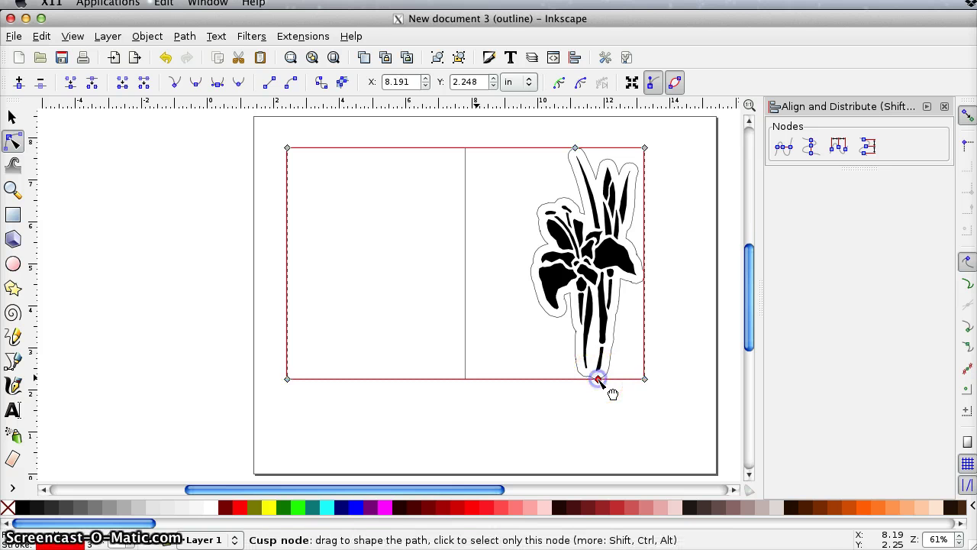
pyautogui.click(600, 409)
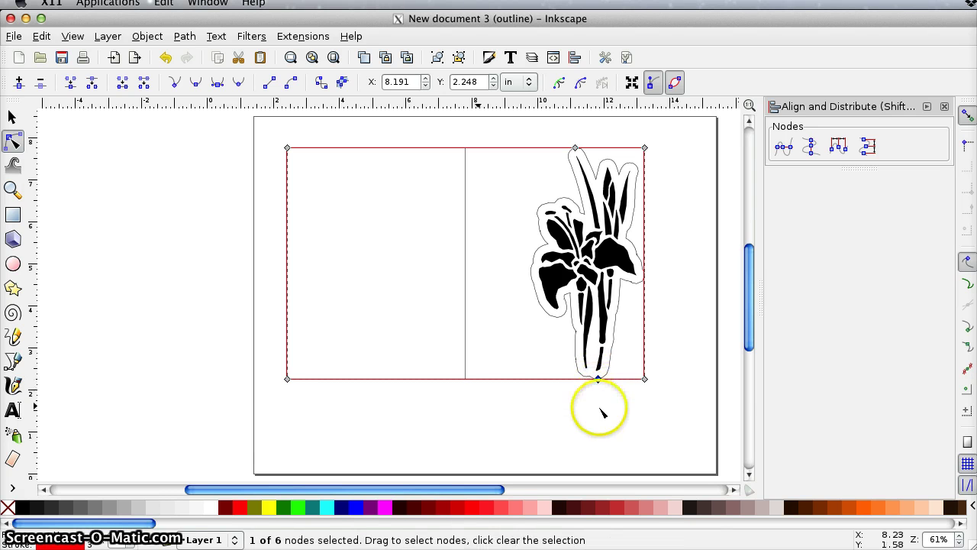
pyautogui.click(645, 379)
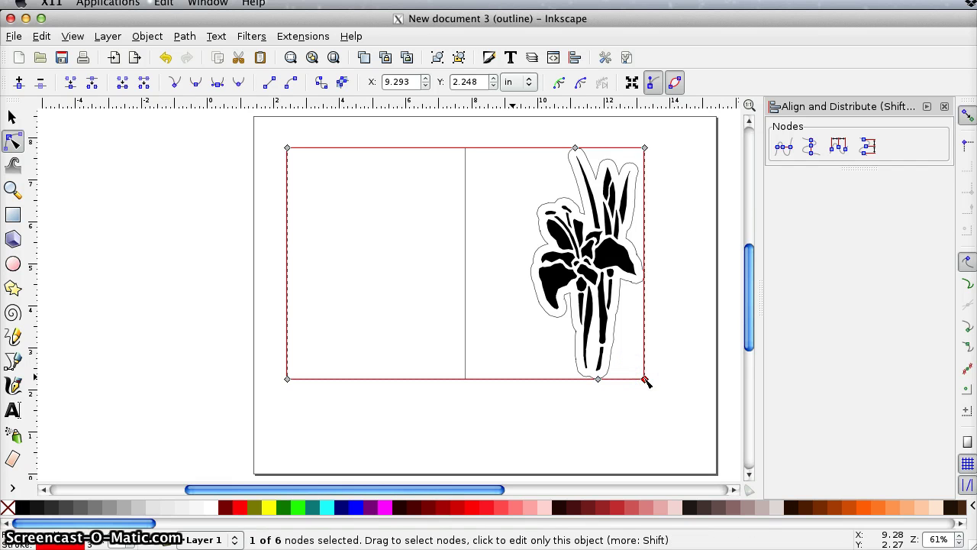
pyautogui.moveTo(645, 379); pyautogui.dragTo(648, 153)
pyautogui.press('Delete')
# - Make the curved right edge a straight segment, narrowing the card to 7.398 × 5.501 in
pyautogui.click(654, 242)
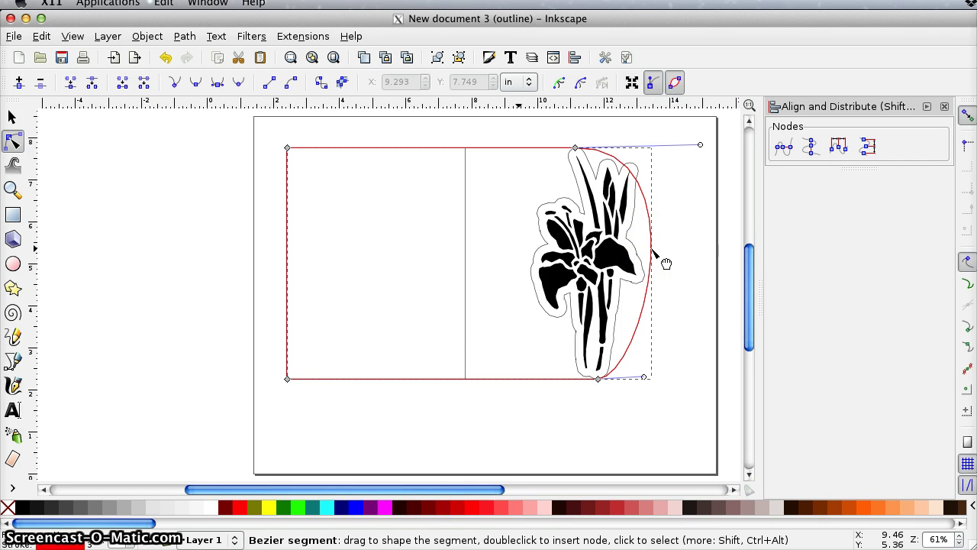
pyautogui.click(651, 249)
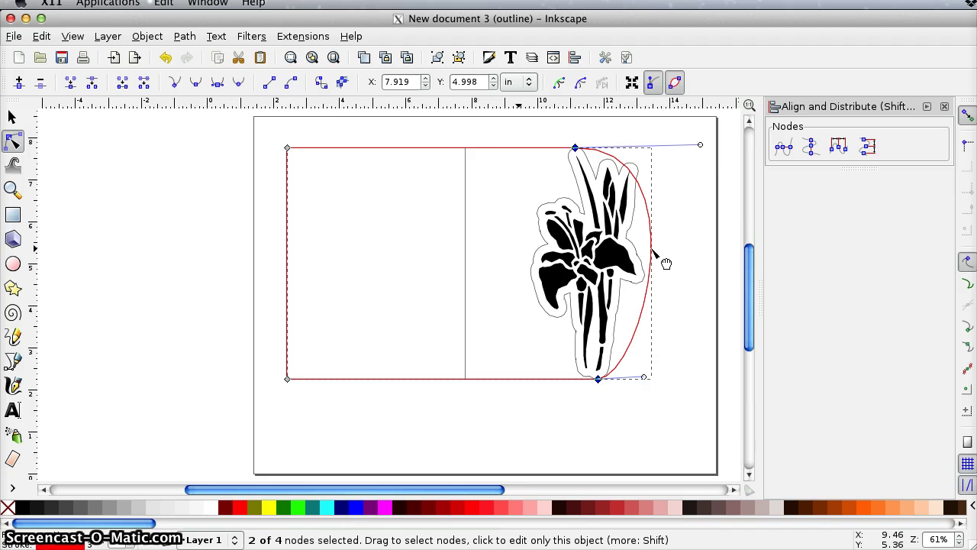
pyautogui.click(275, 90)
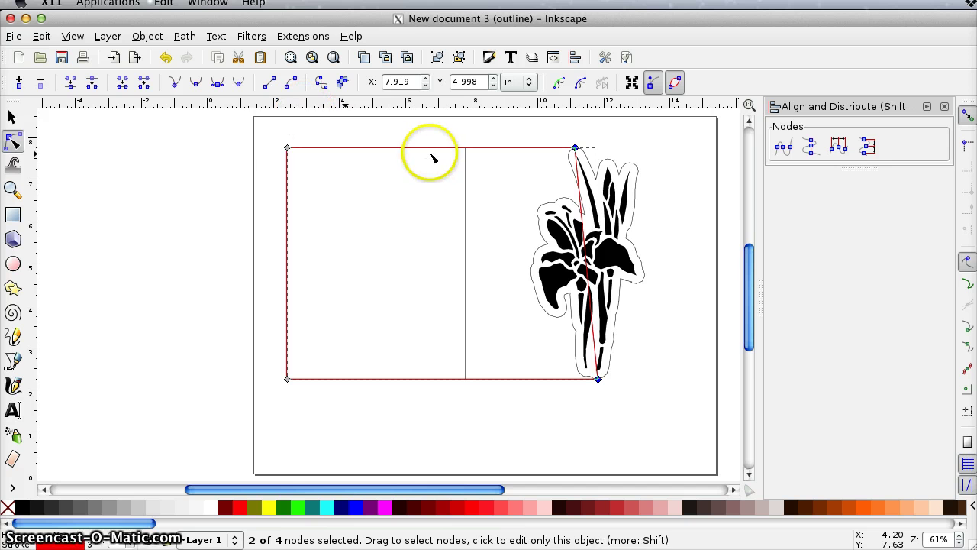
pyautogui.click(13, 119)
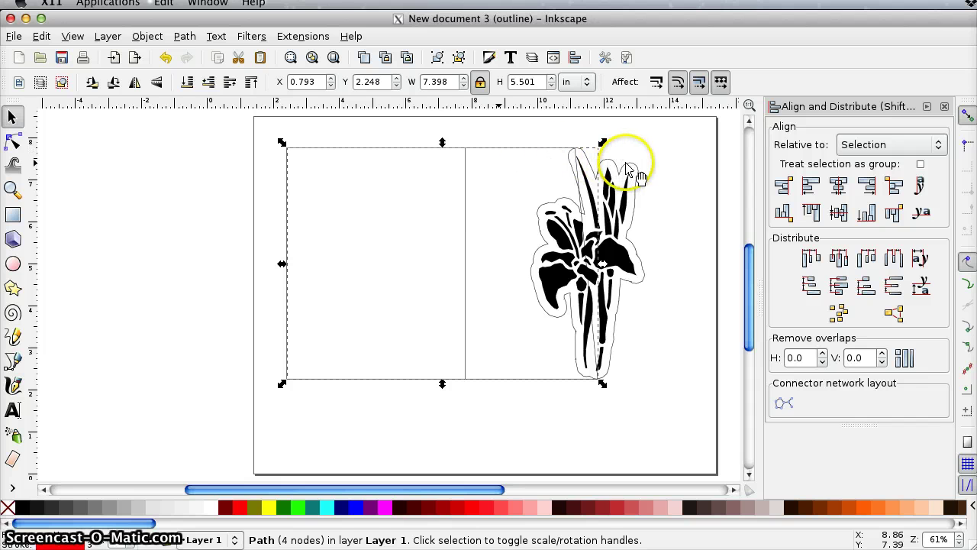
# - Union the iris's outer outline with the card shape
pyautogui.press('shift')
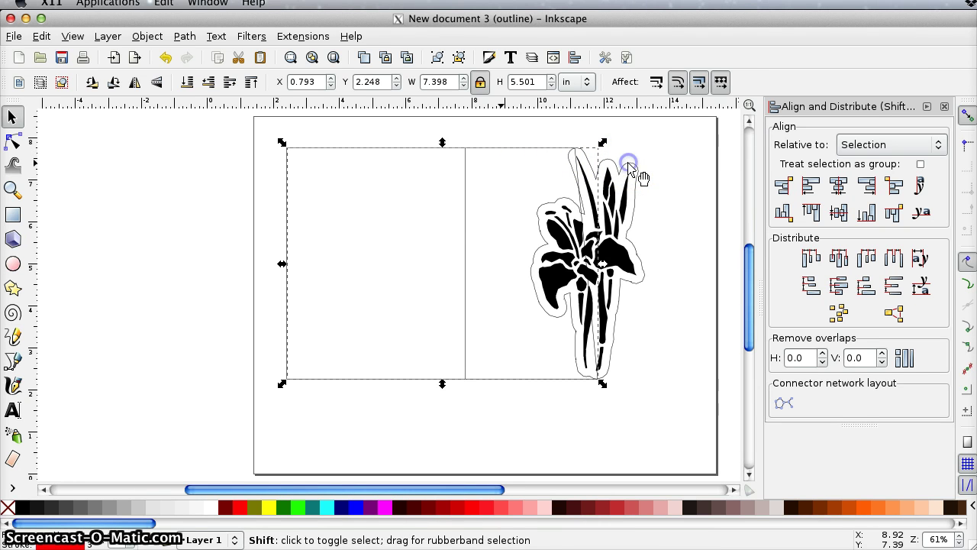
pyautogui.keyDown('shift'); pyautogui.click(629, 163); pyautogui.keyUp('shift')
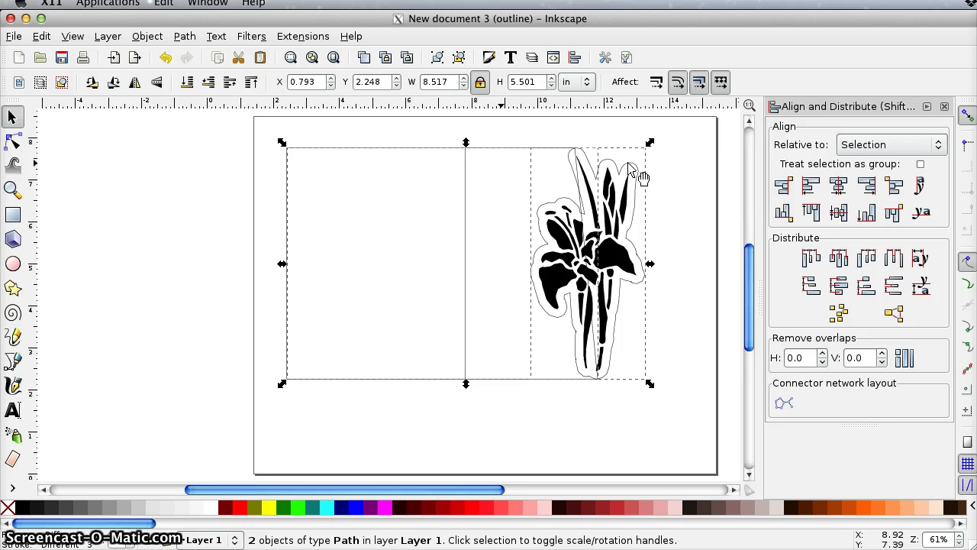
pyautogui.click(184, 35)
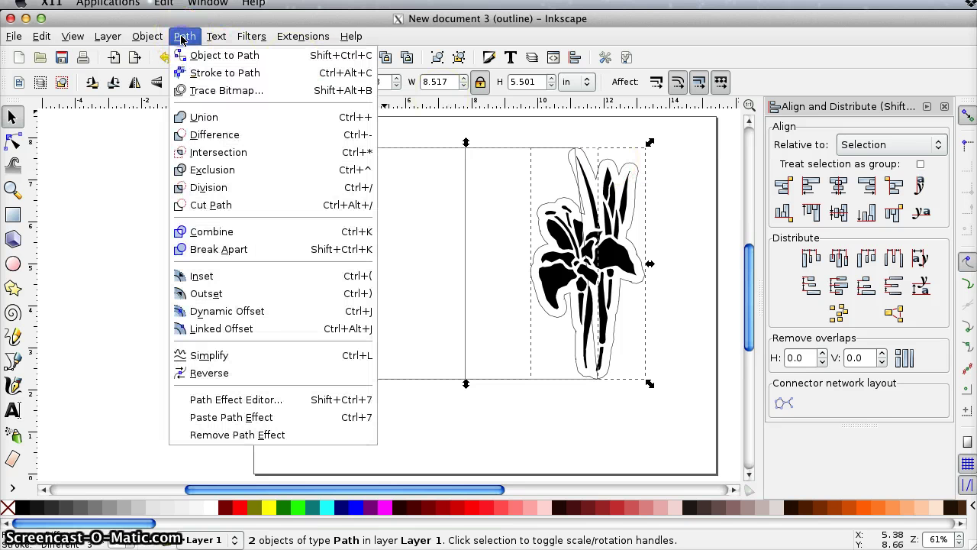
pyautogui.click(202, 116)
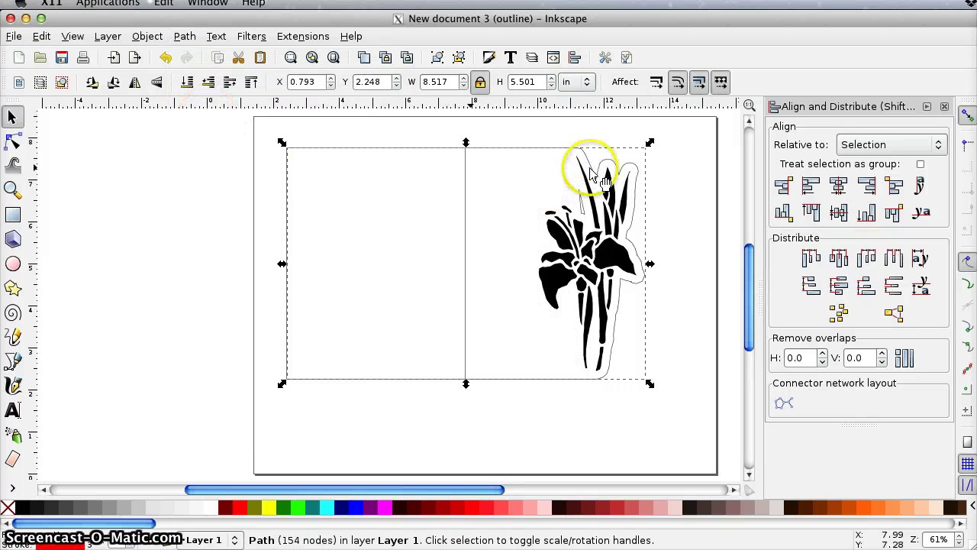
# - Subtract the black iris from the merged card shape with Path > Difference
pyautogui.click(593, 277)
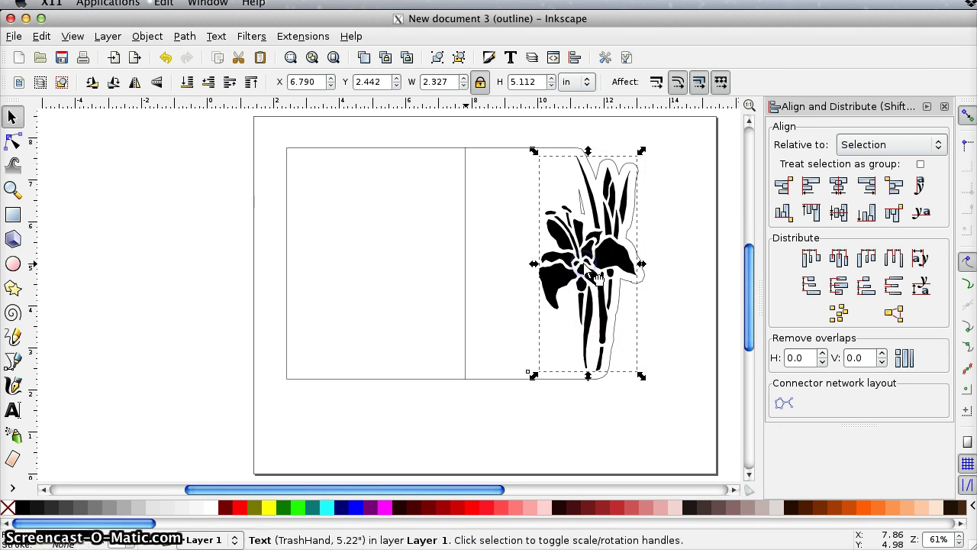
pyautogui.keyDown('shift'); pyautogui.click(517, 151); pyautogui.keyUp('shift')
pyautogui.click(185, 36)
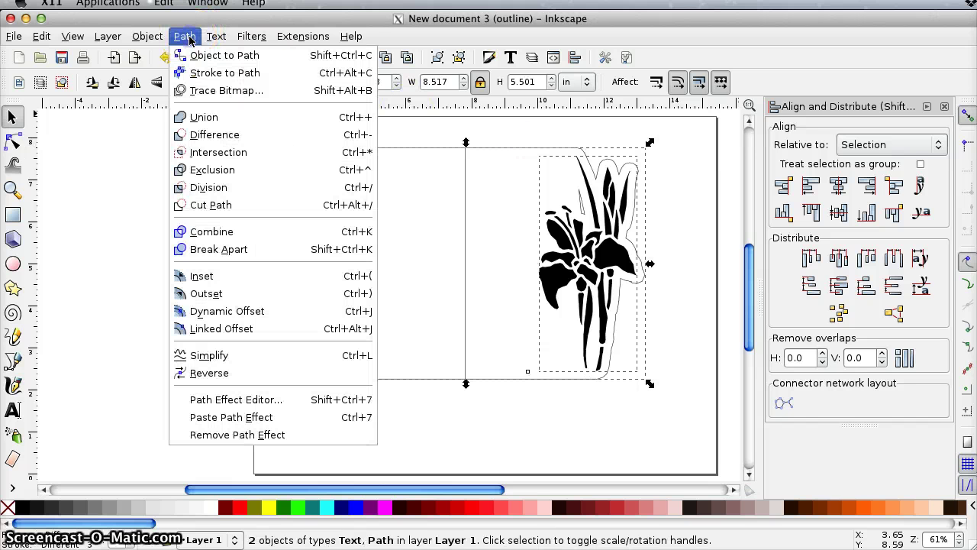
pyautogui.click(222, 136)
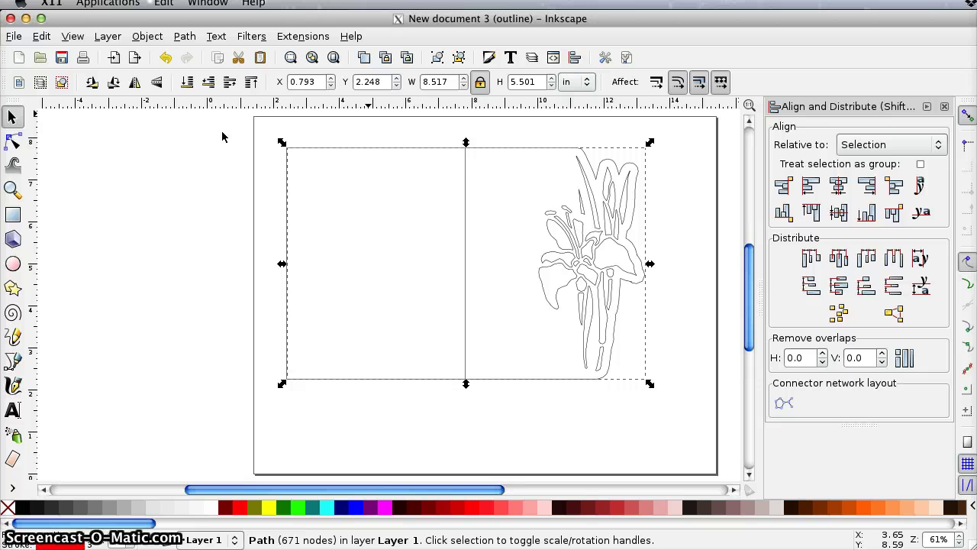
# - Fill the stencilled card shape with the Teal swatch and deselect
pyautogui.click(317, 507)
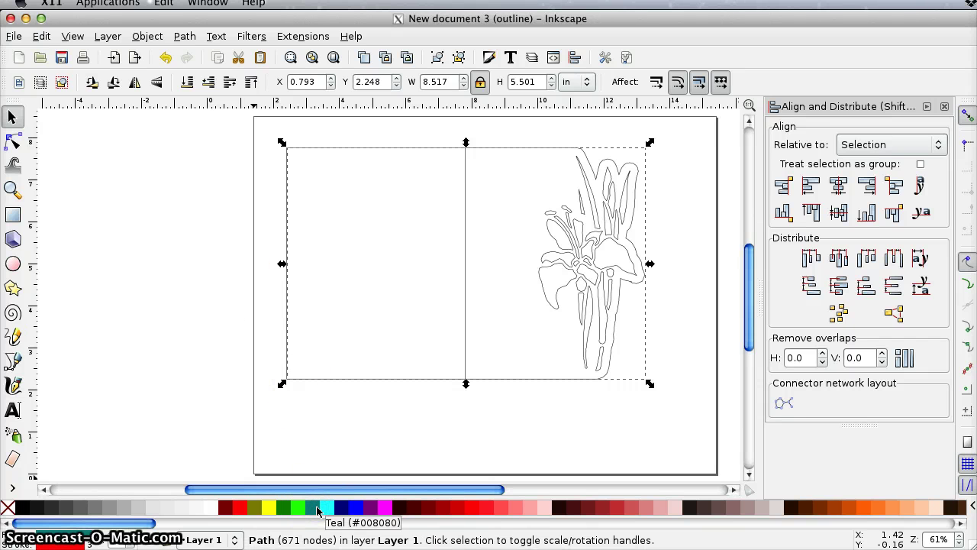
pyautogui.click(424, 398)
pyautogui.click(425, 382)
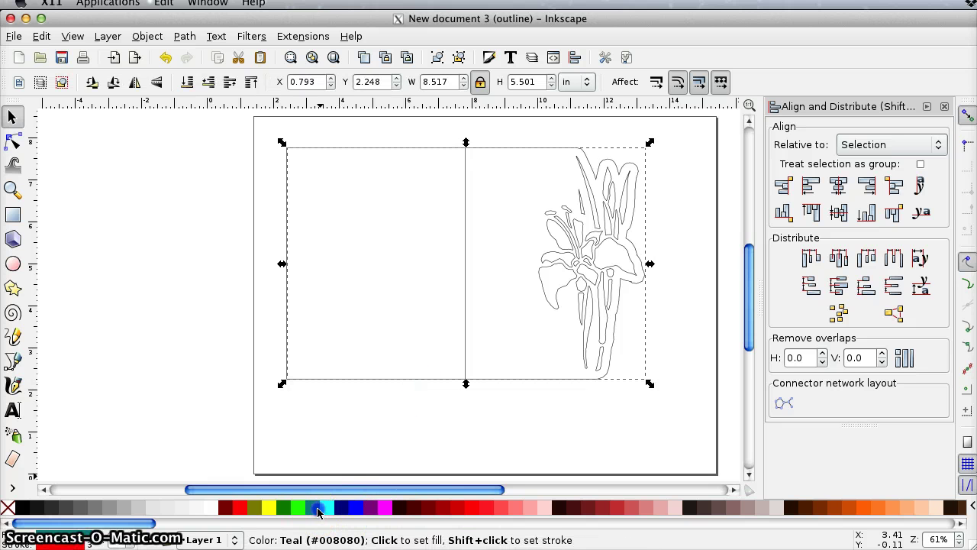
pyautogui.click(451, 428)
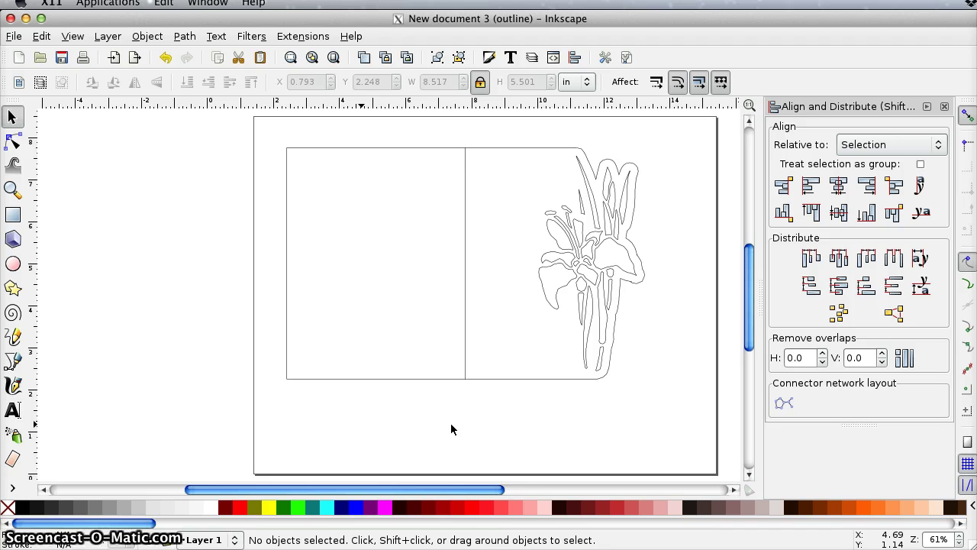
# - Switch the display mode to Outline and back to Normal so the teal fill shows
pyautogui.press('ctrl+KP_5')
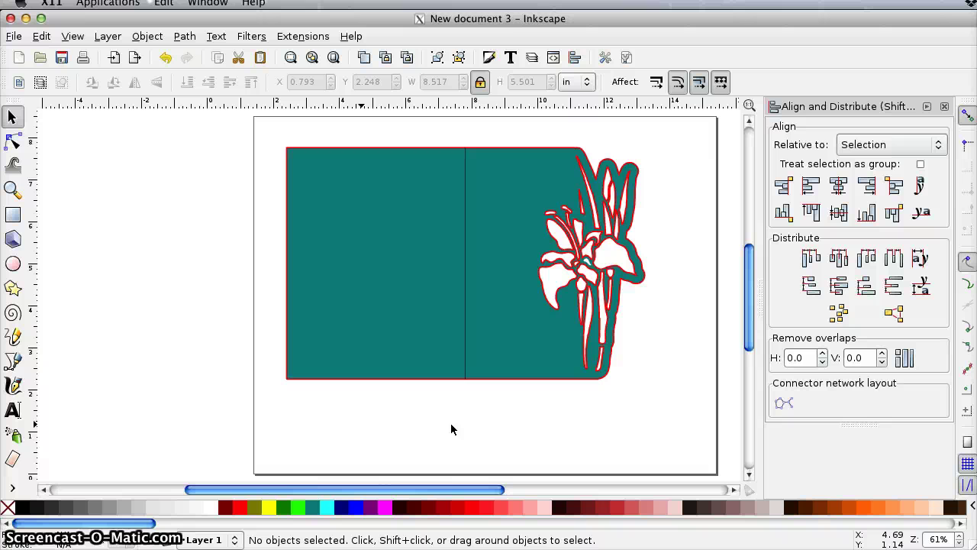
pyautogui.click(484, 423)
pyautogui.click(484, 428)
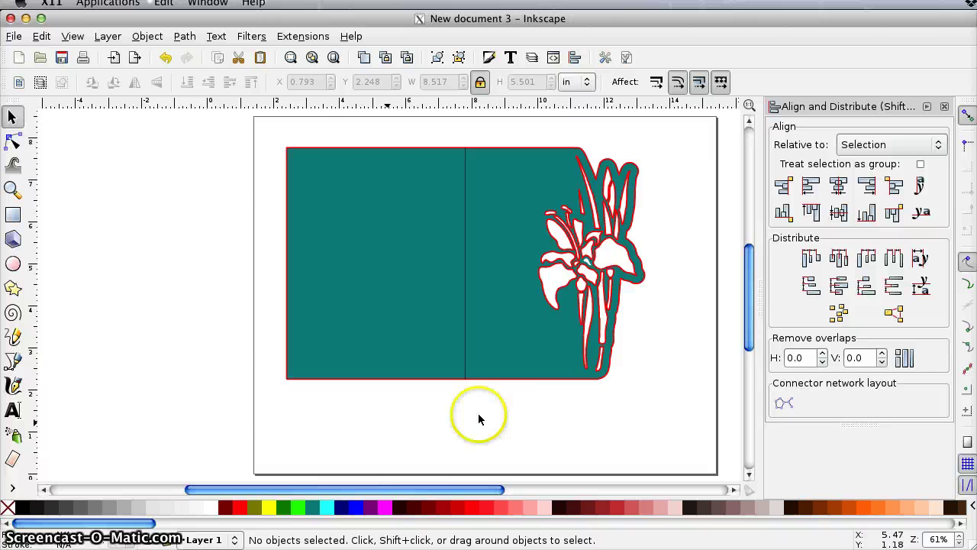
pyautogui.click(73, 36)
pyautogui.click(87, 74)
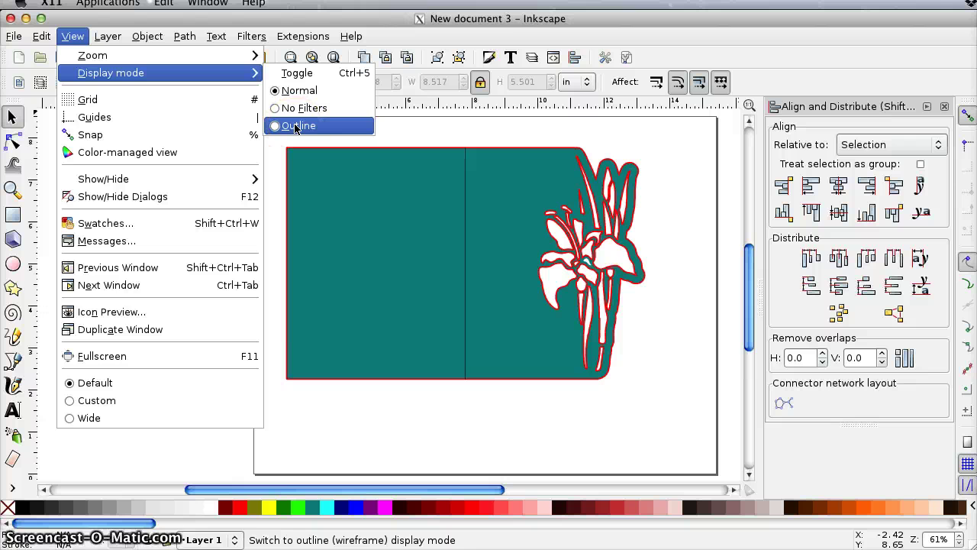
pyautogui.click(276, 127)
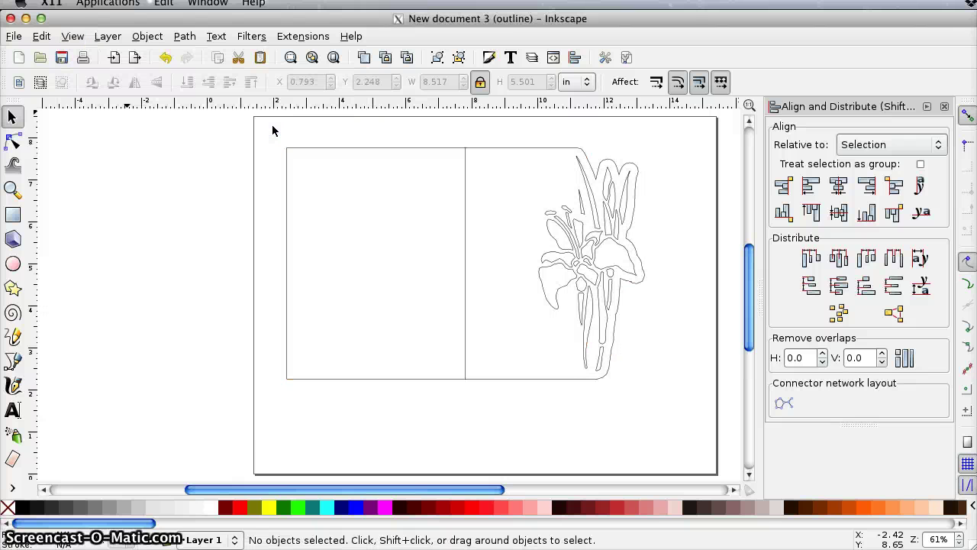
pyautogui.click(72, 36)
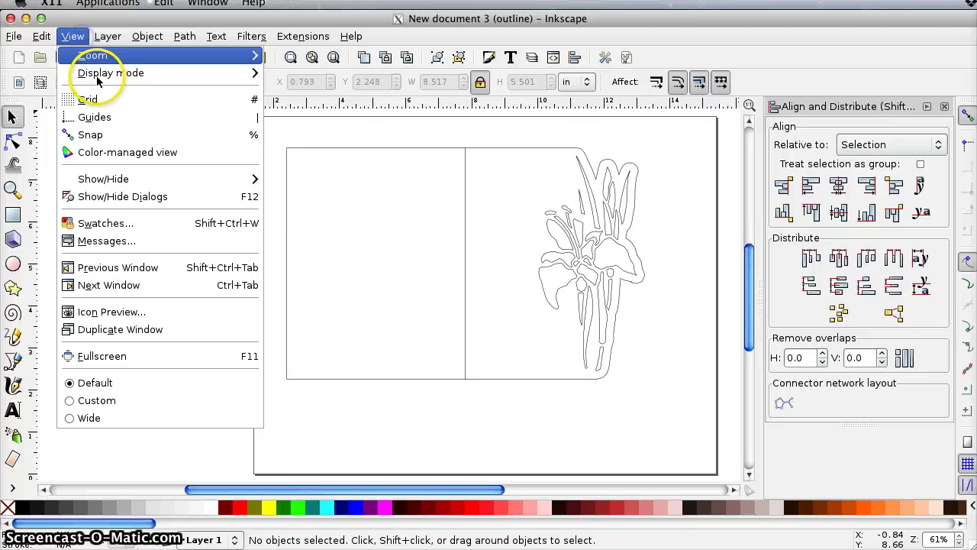
pyautogui.moveTo(99, 74)
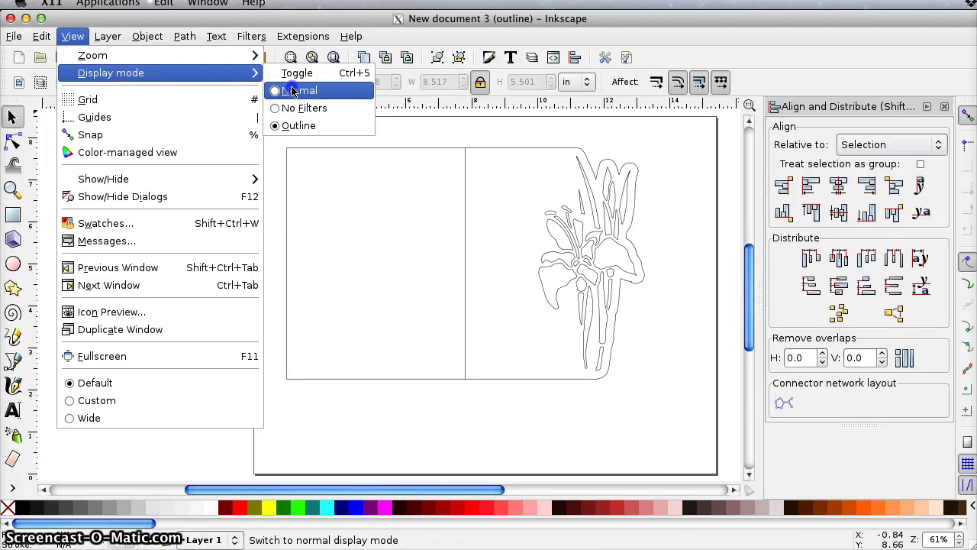
pyautogui.click(292, 91)
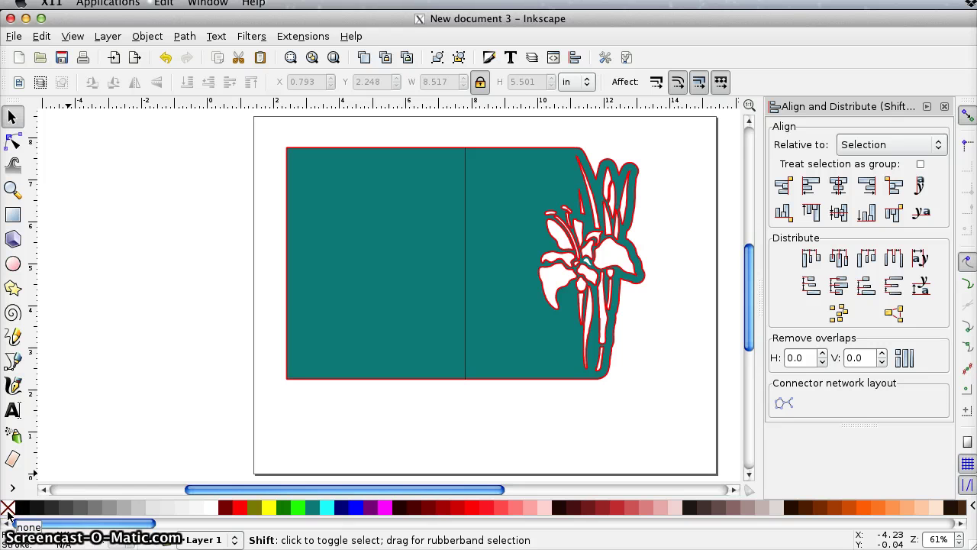
# - Set the teal card's stroke to none, removing its red outline around the iris cut-out
pyautogui.click(375, 308)
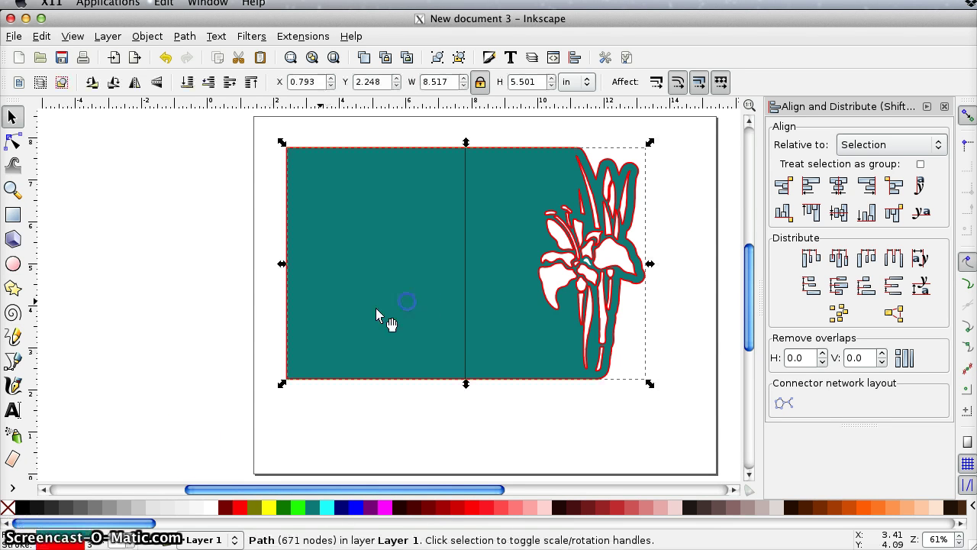
pyautogui.keyDown('shift'); pyautogui.click(6, 510); pyautogui.keyUp('shift')
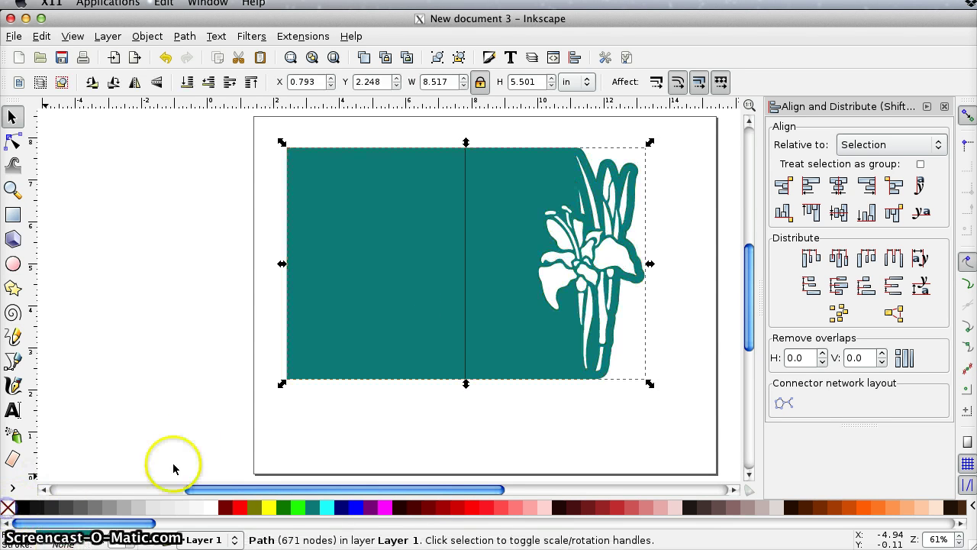
pyautogui.click(326, 427)
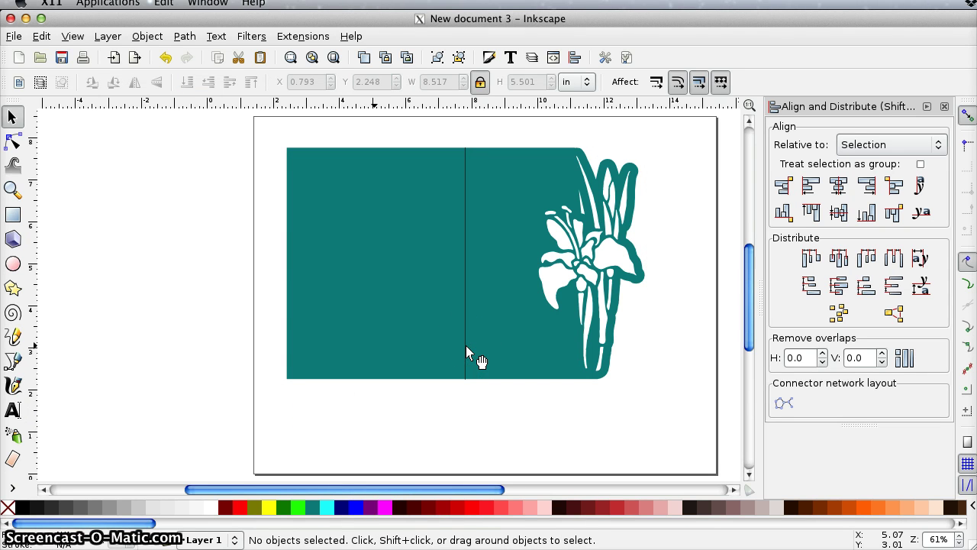
pyautogui.click(500, 348)
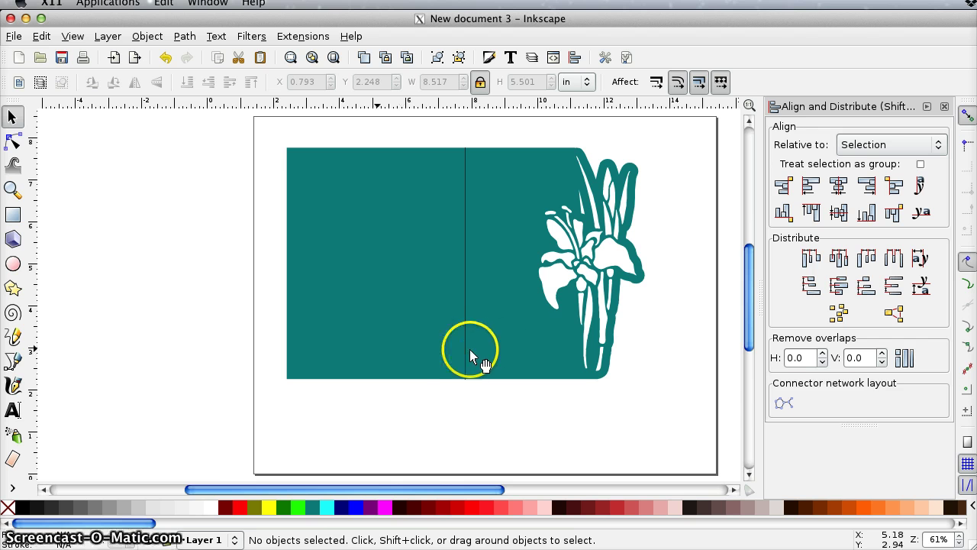